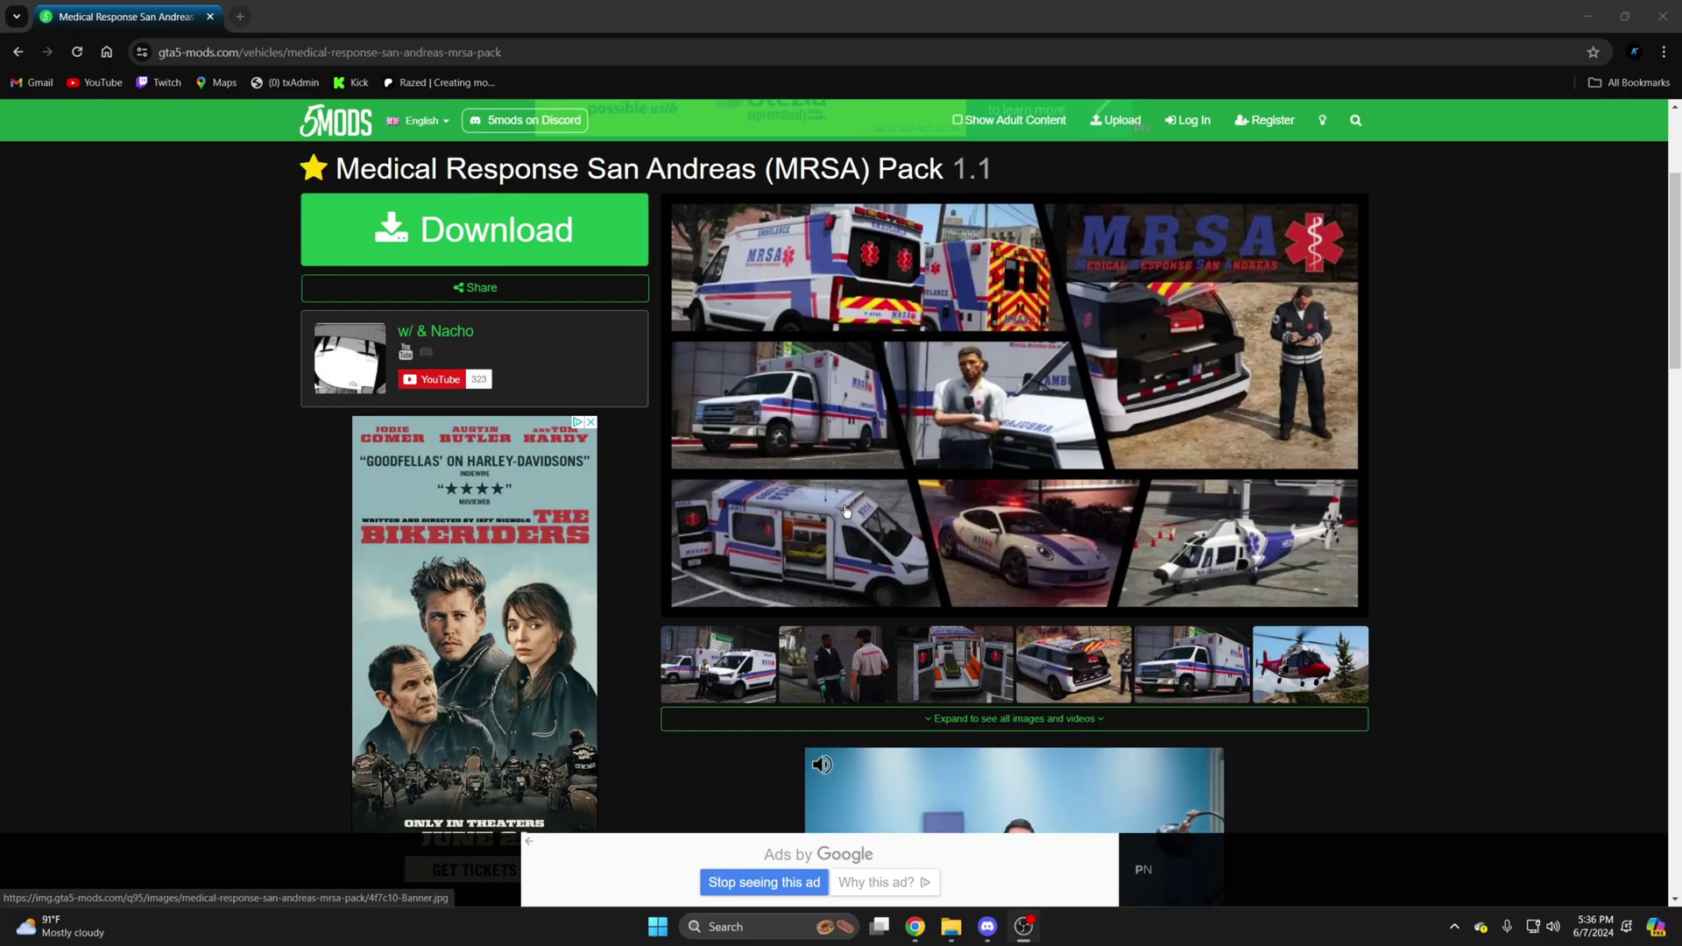
pyautogui.scroll(-2, 848, 514)
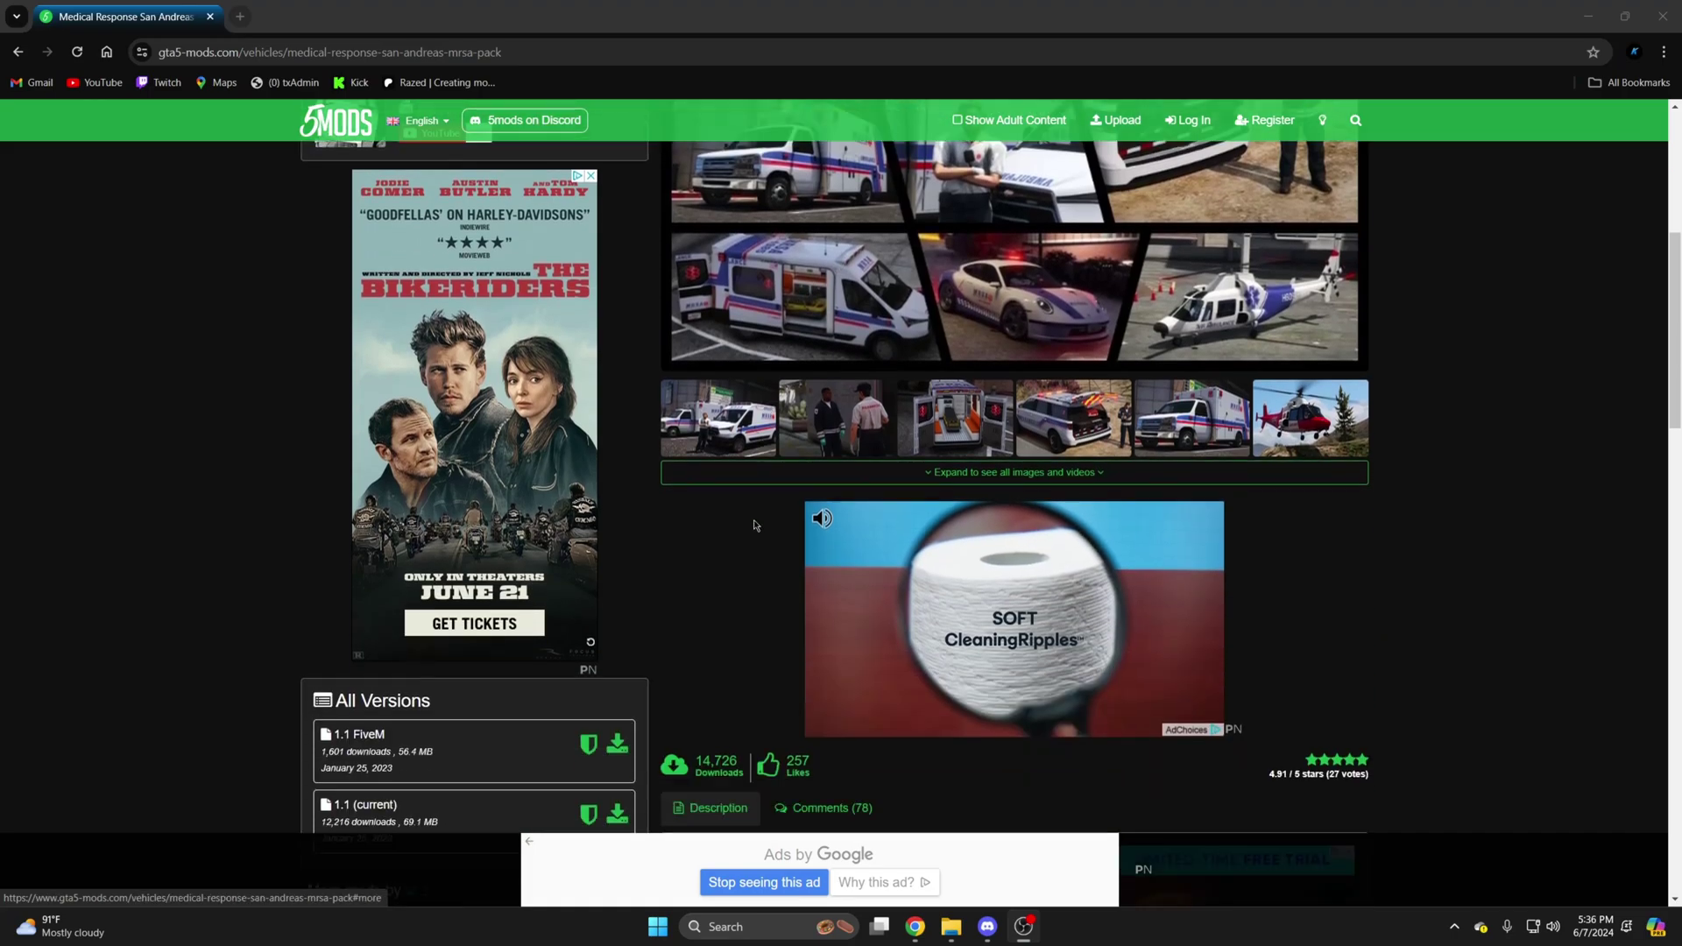
pyautogui.scroll(-2, 799, 476)
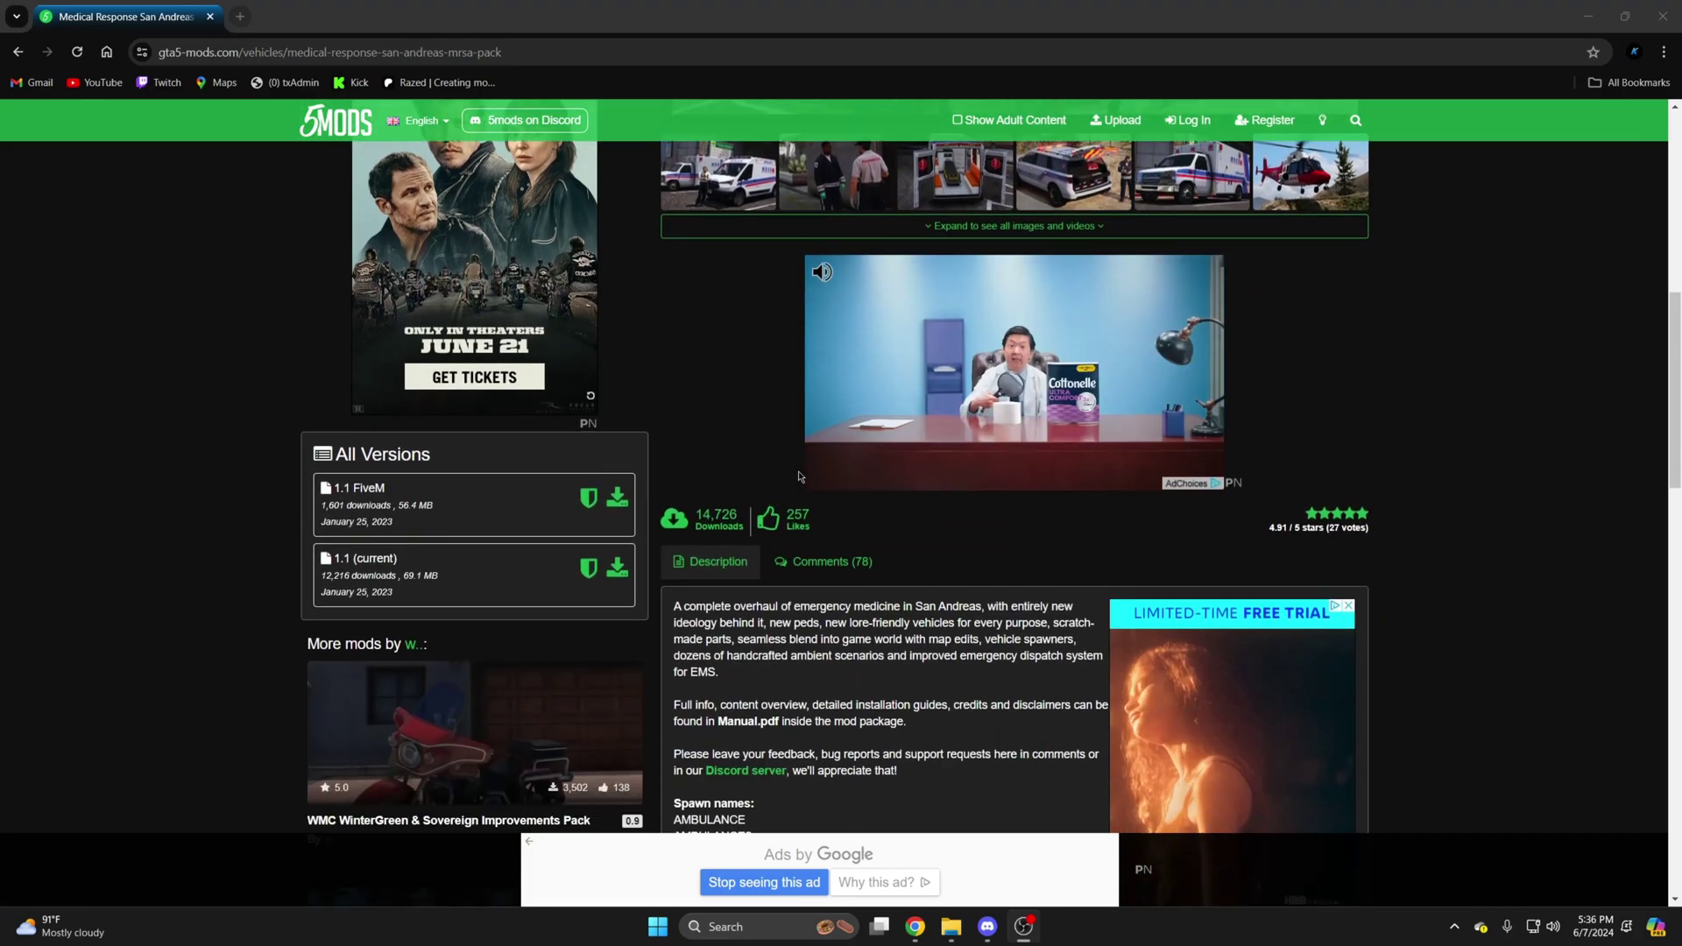
# Open the MRSA Pack 1.1 FiveM download page and start the download.
pyautogui.click(615, 497)
pyautogui.click(868, 447)
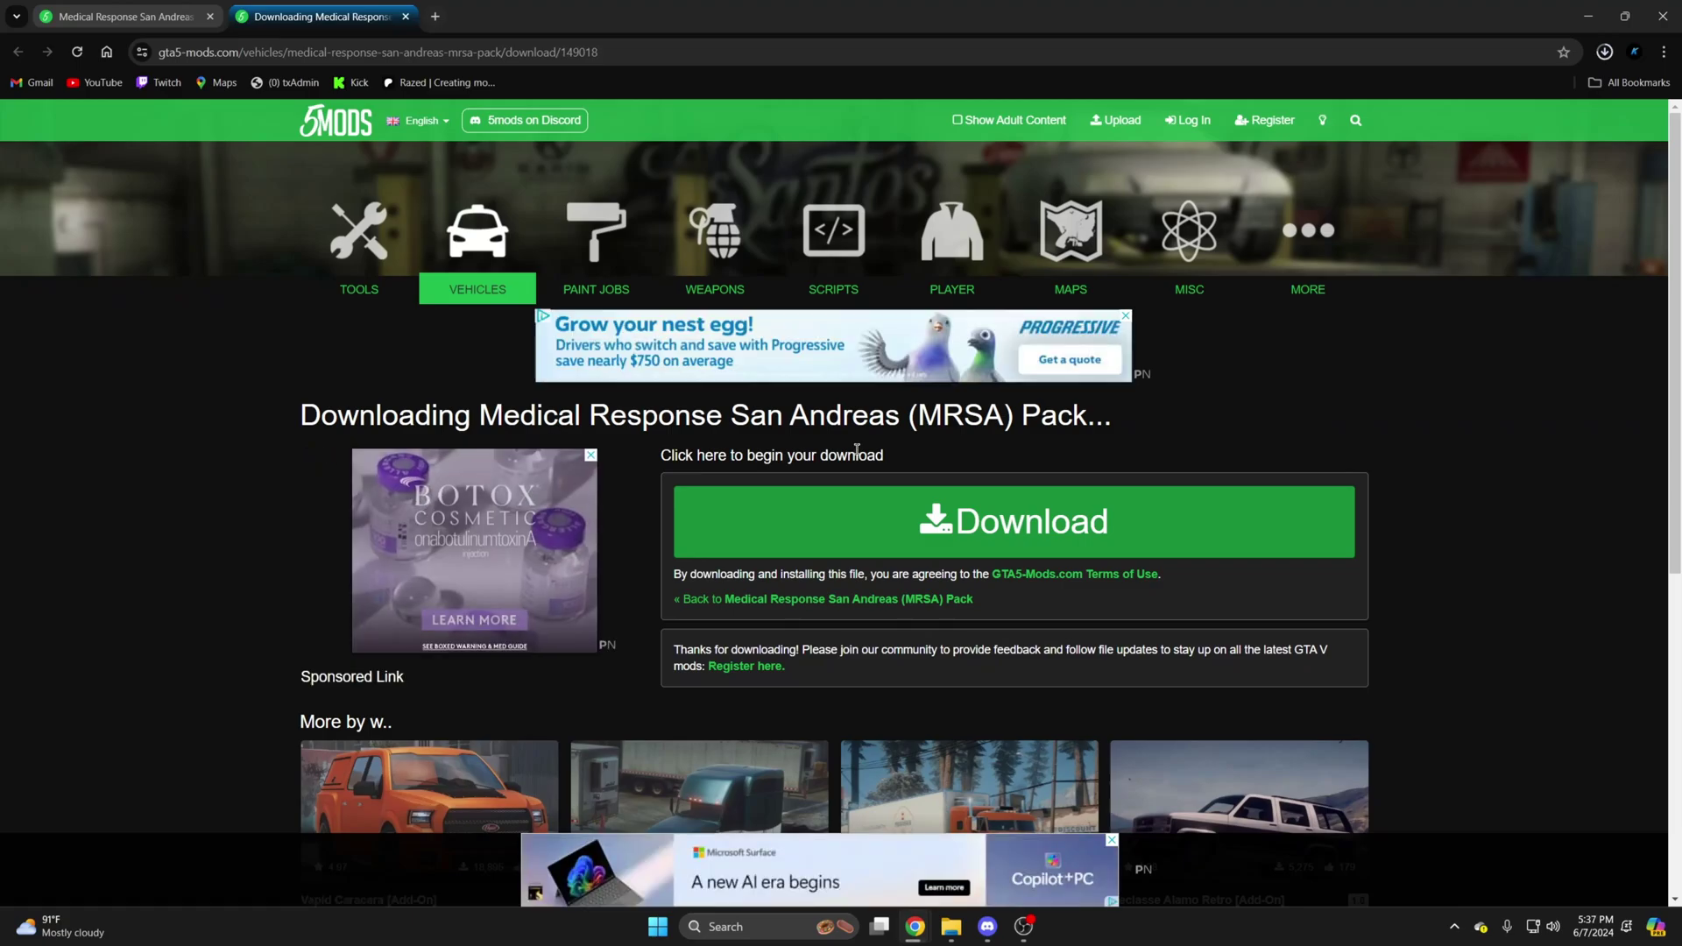
# Open the MRSA zip and the QBCore server's resources folder side by side.
pyautogui.click(1480, 91)
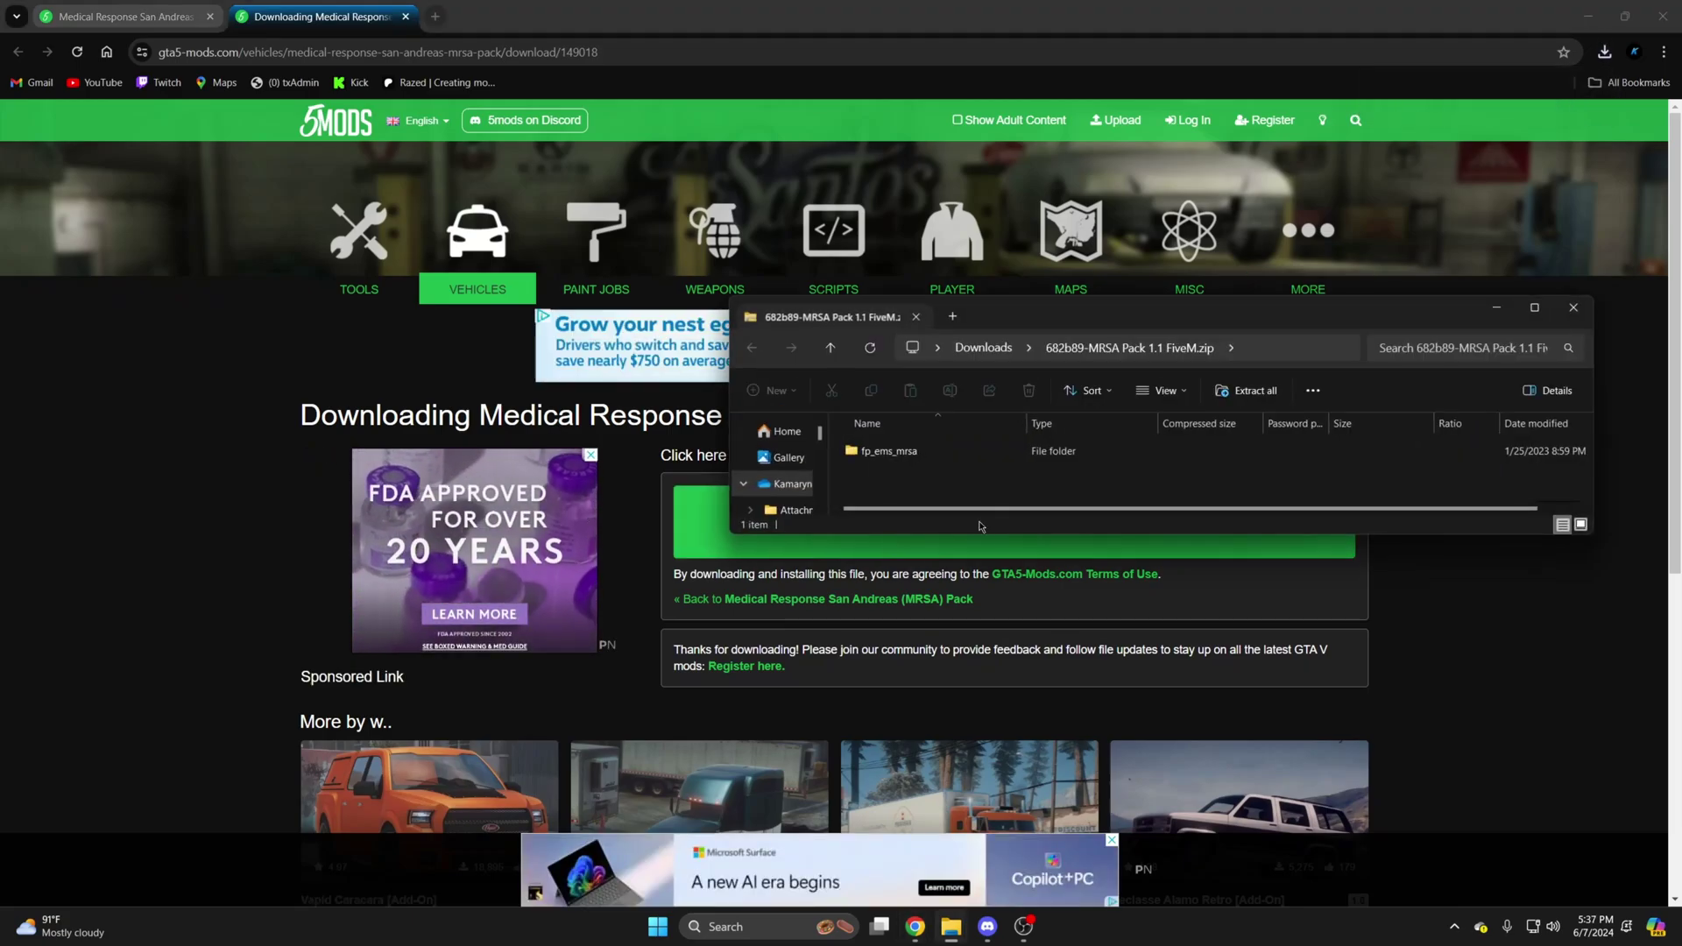
pyautogui.click(848, 825)
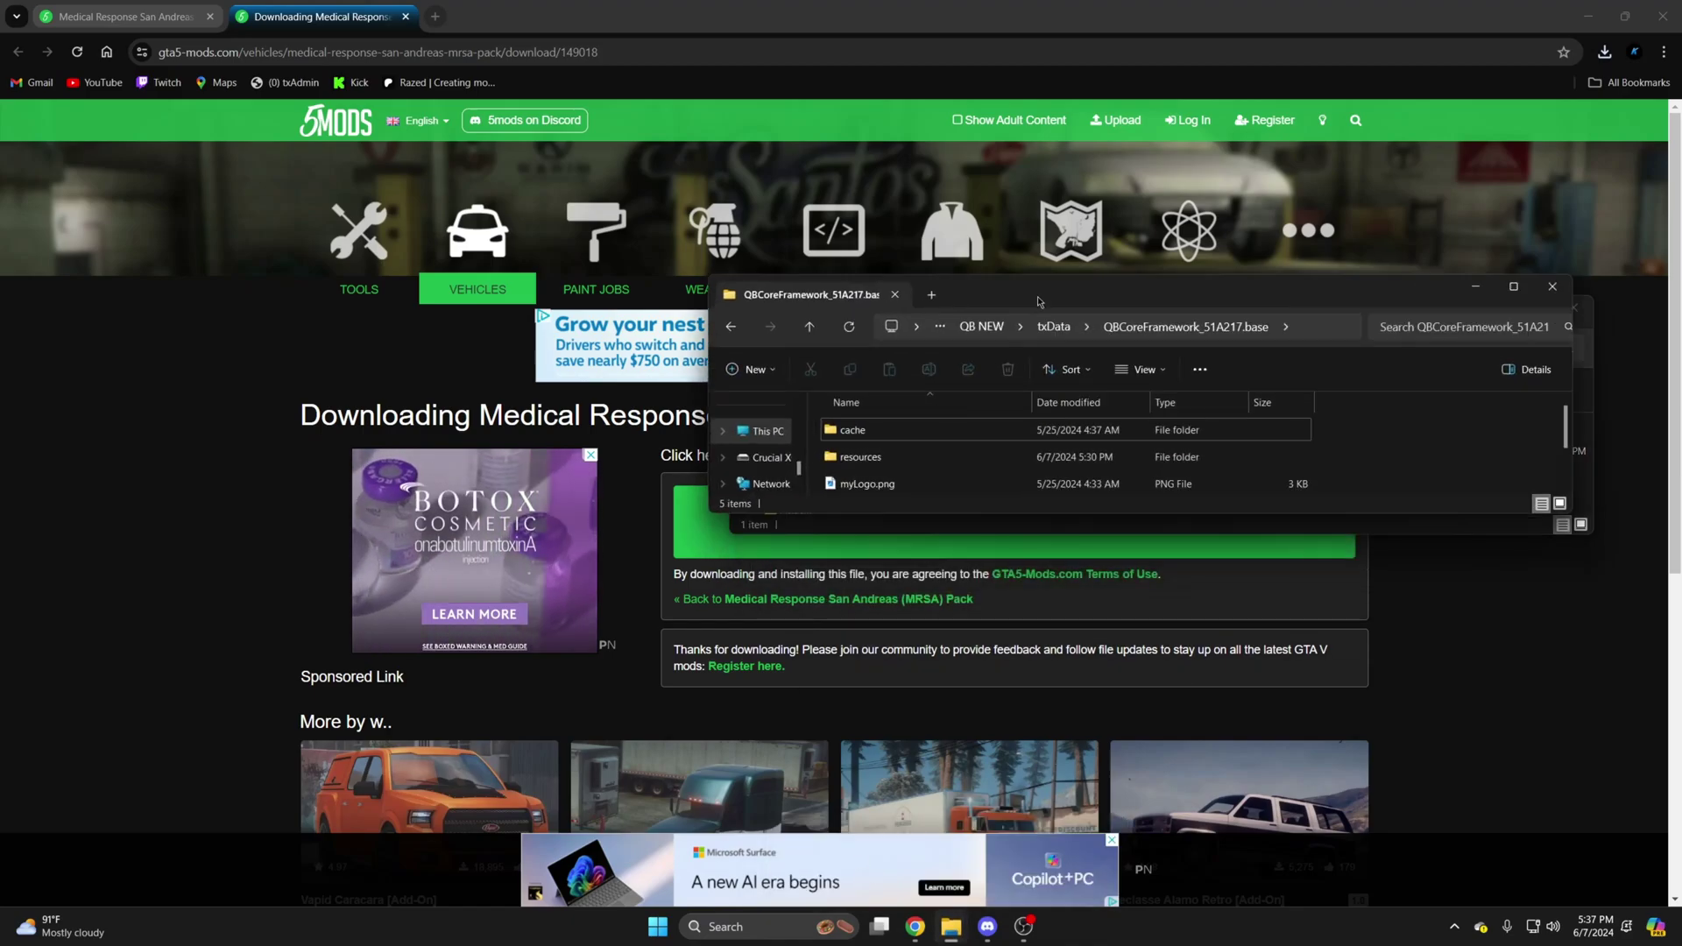
pyautogui.moveTo(1052, 323); pyautogui.dragTo(391, 277)
pyautogui.doubleClick(211, 437)
# Copy fp_ems_mrsa into resources, confirm its folder name, and return to the server base folder.
pyautogui.click(939, 421)
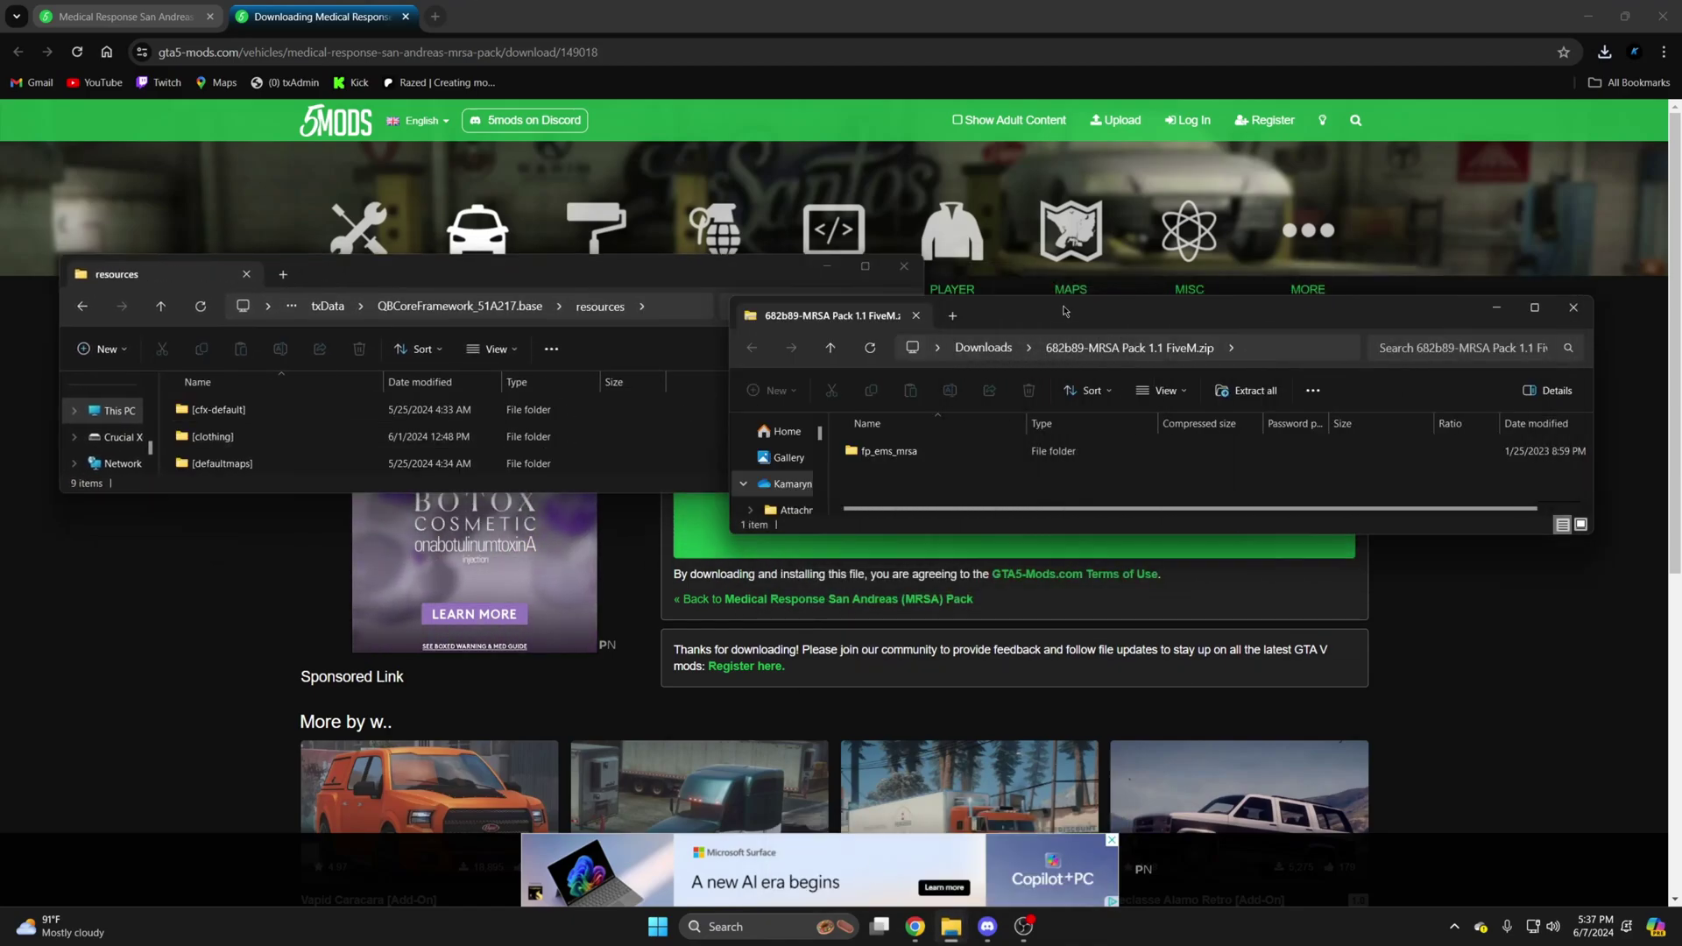
pyautogui.moveTo(889, 451); pyautogui.dragTo(705, 445)
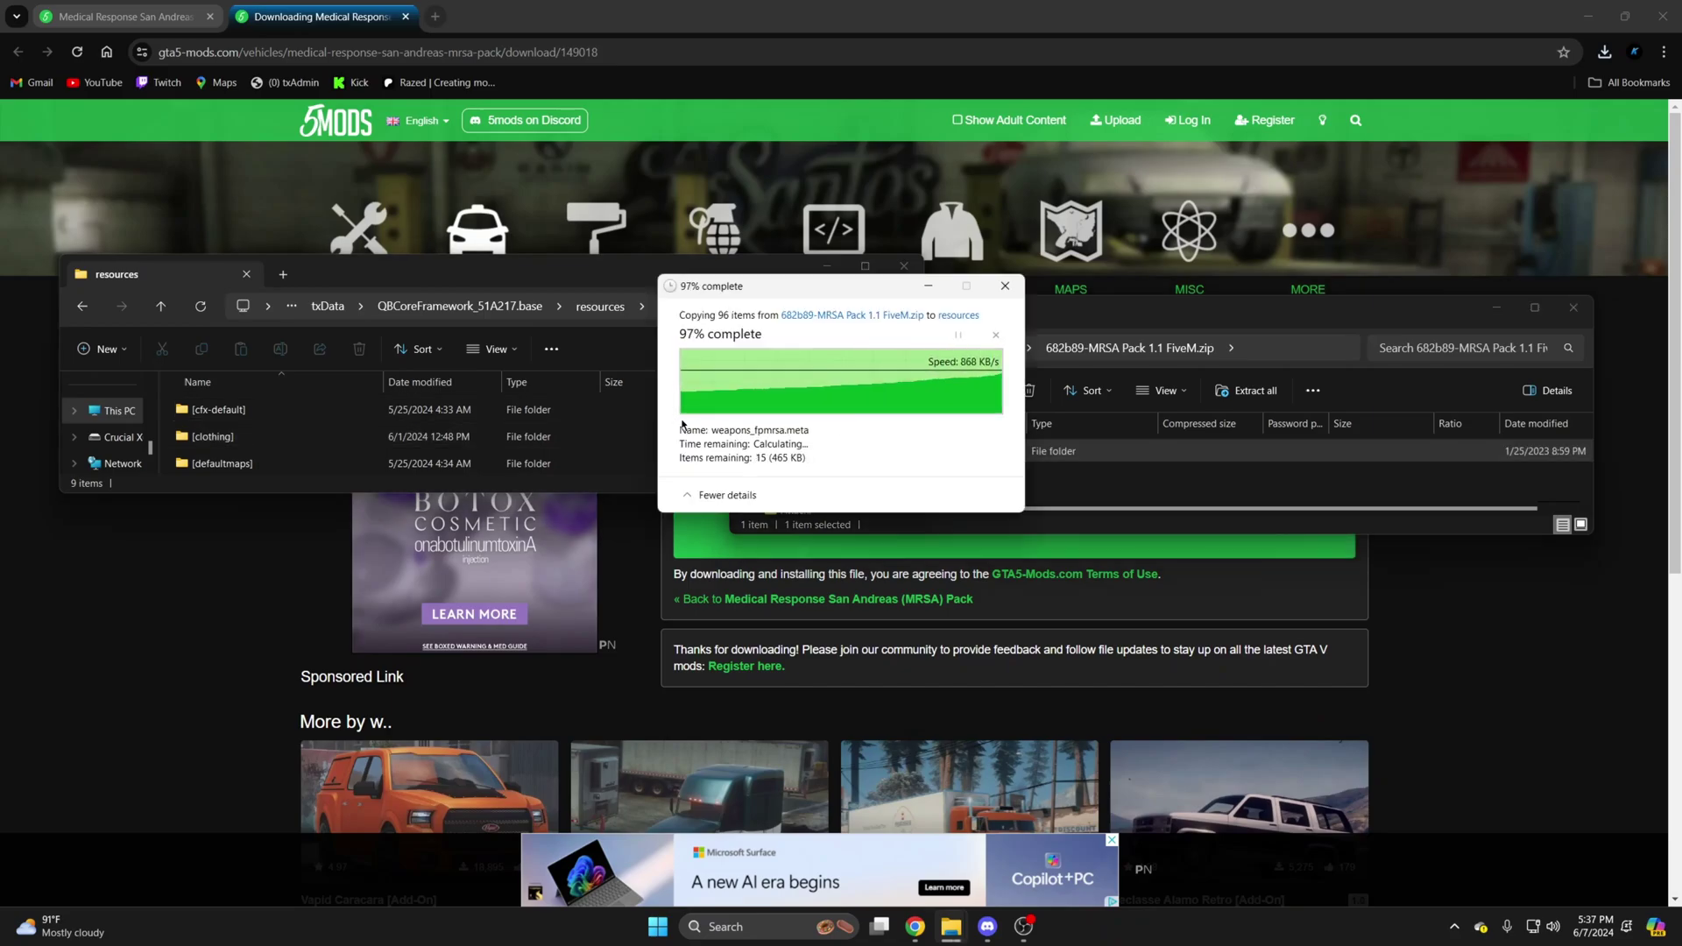
pyautogui.click(282, 352)
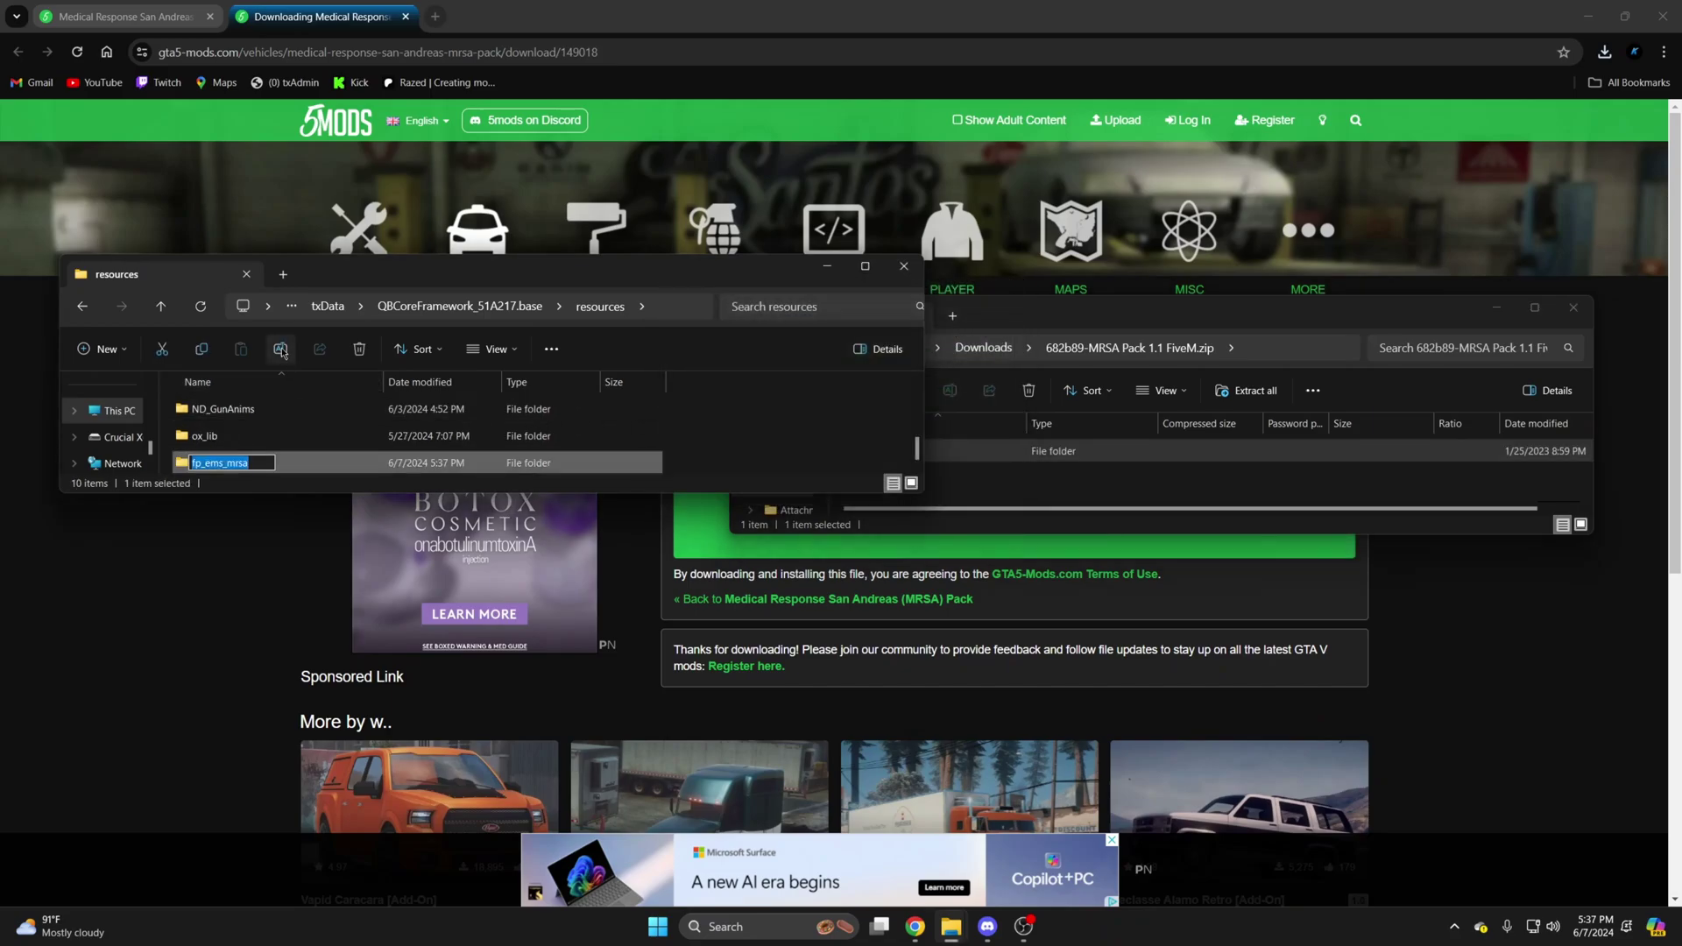
pyautogui.press('Return')
pyautogui.click(460, 305)
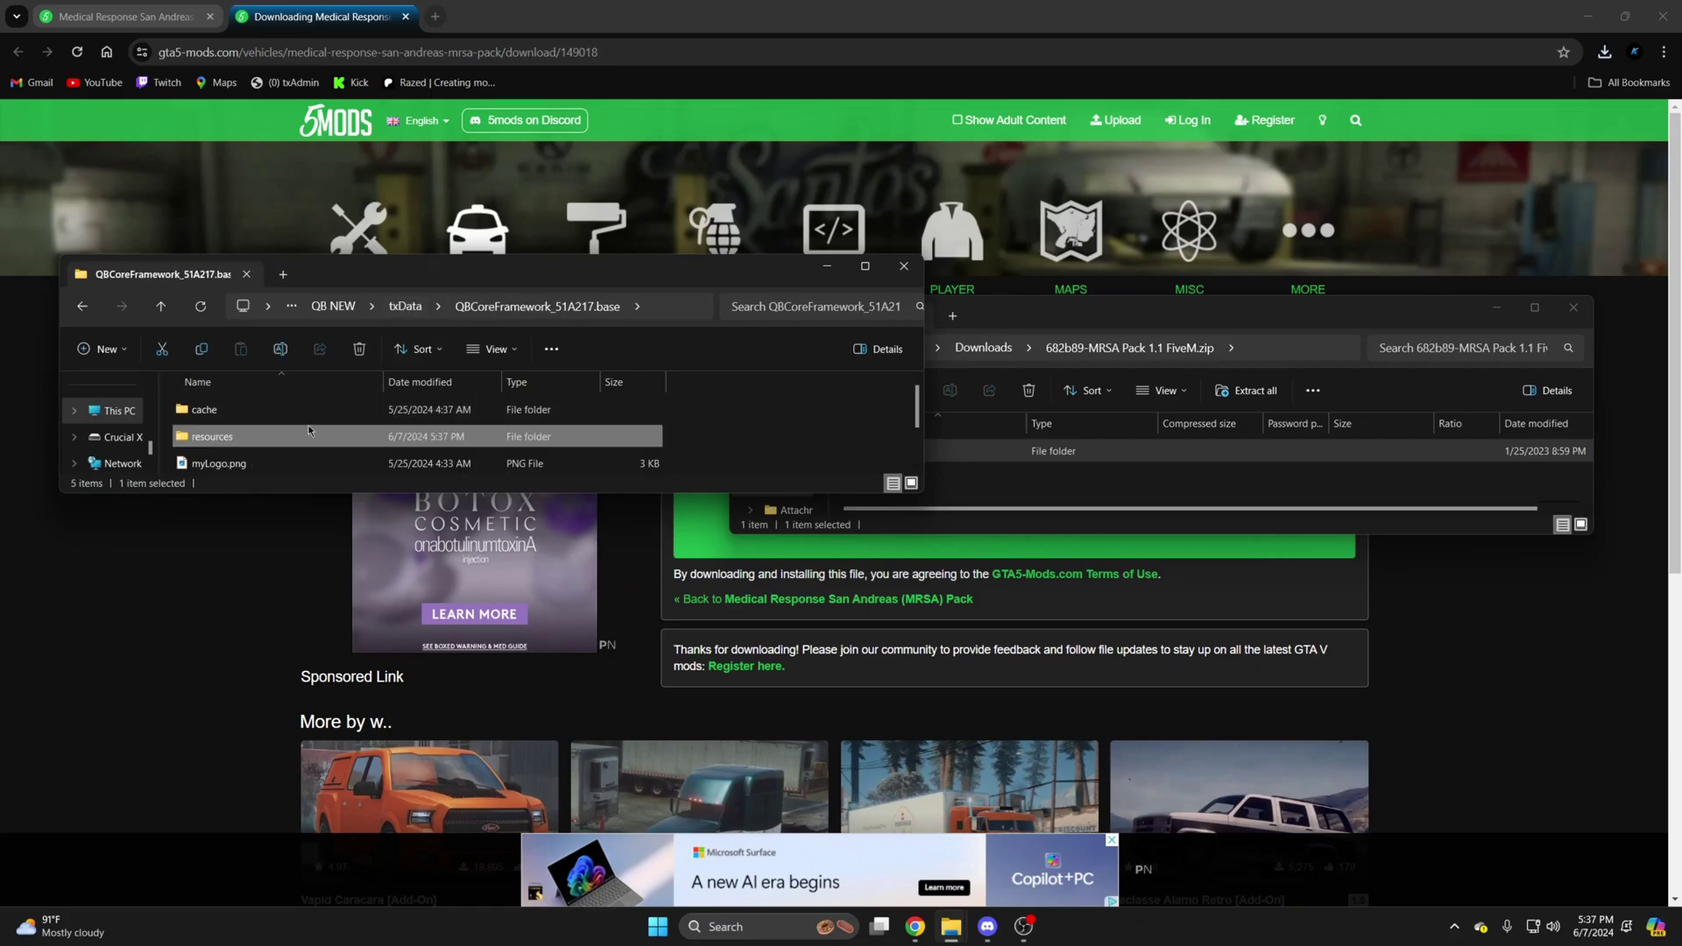
# Add 'ensure fp_ems_mrsa' below 'ensure ND_GunAnims' in server.cfg and save it.
pyautogui.doubleClick(292, 460)
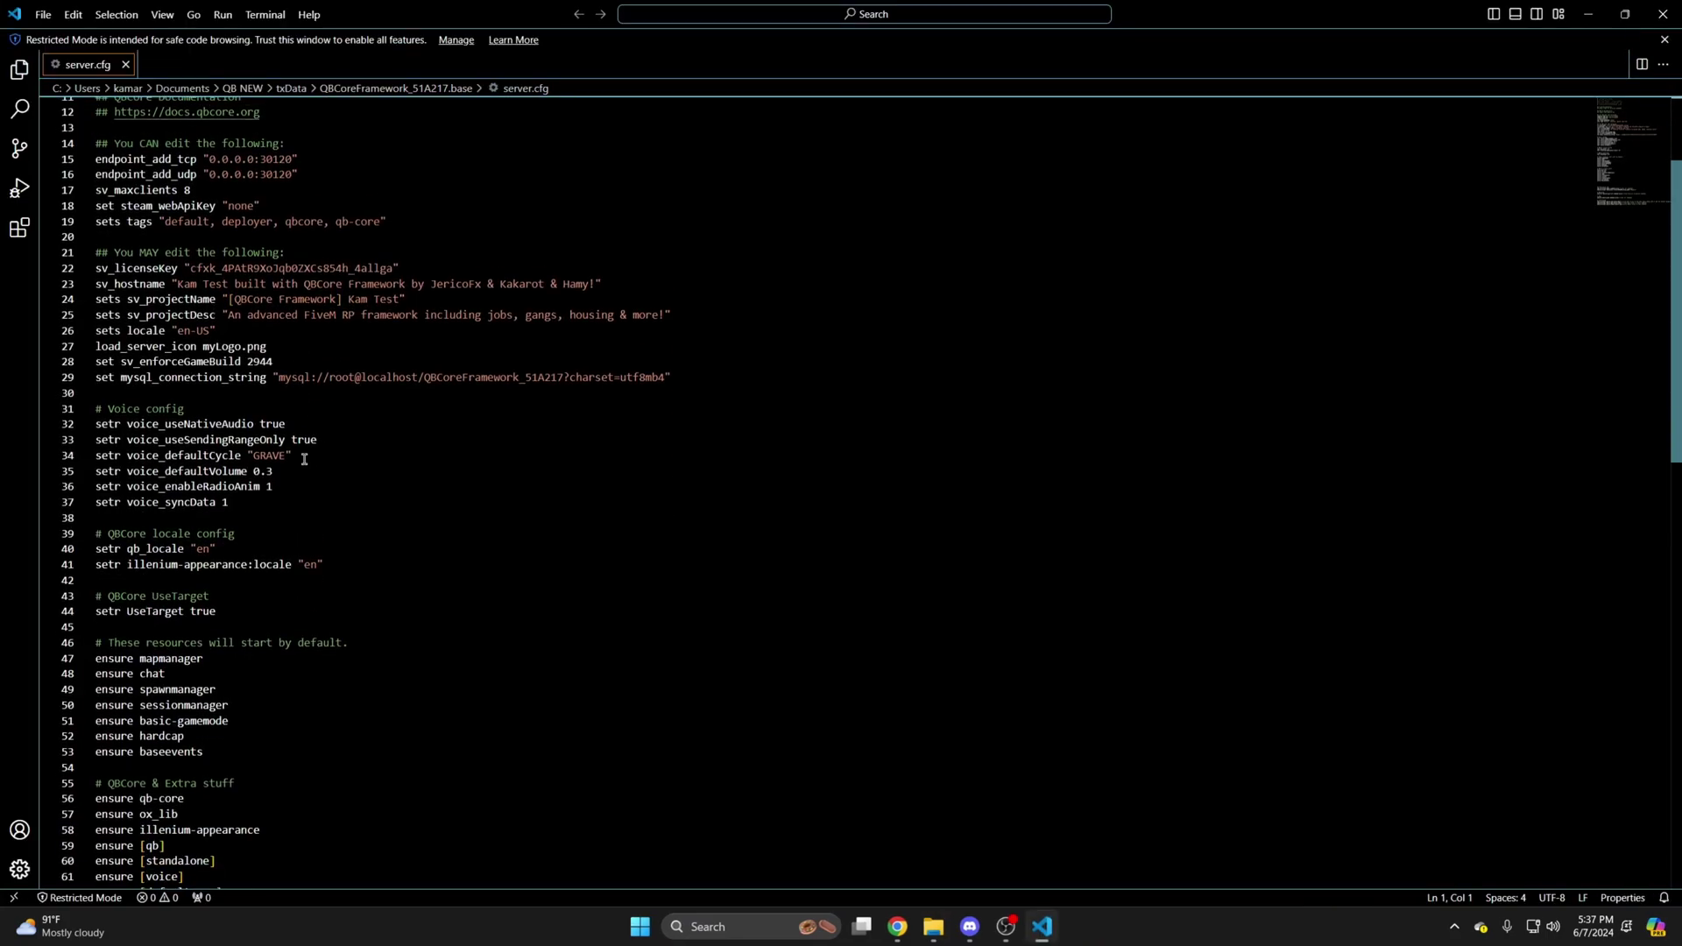
pyautogui.scroll(-5, 288, 488)
pyautogui.click(239, 638)
pyautogui.press('Return')
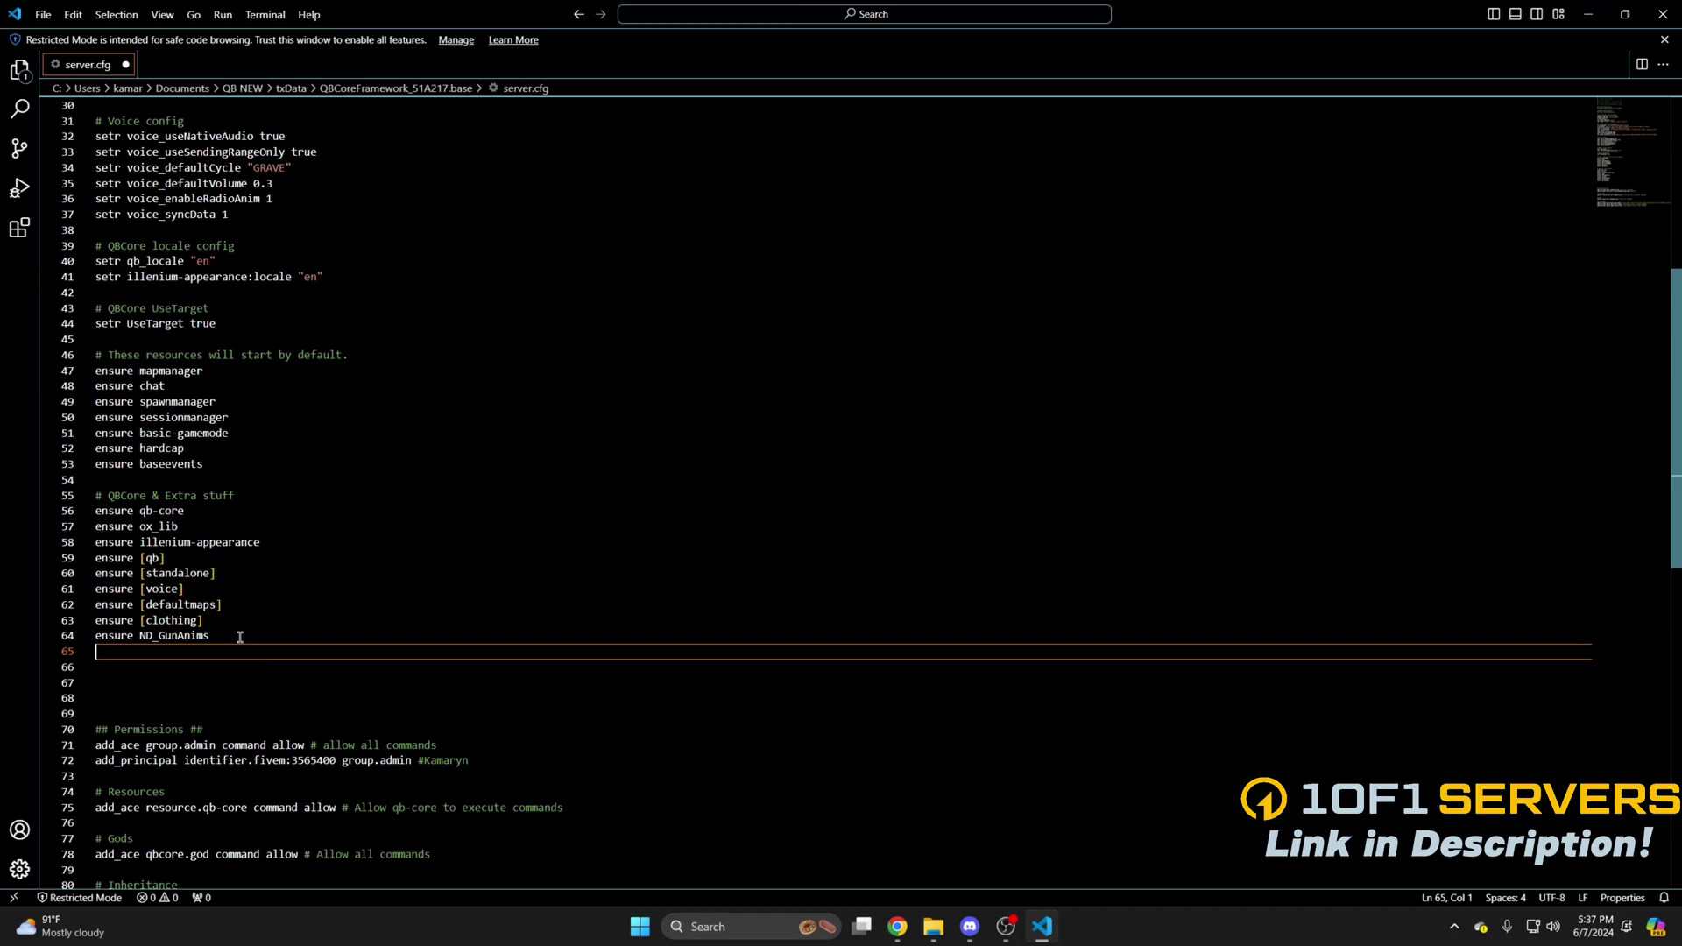
pyautogui.write('ensure fp_ems_mrsa')
pyautogui.click(43, 13)
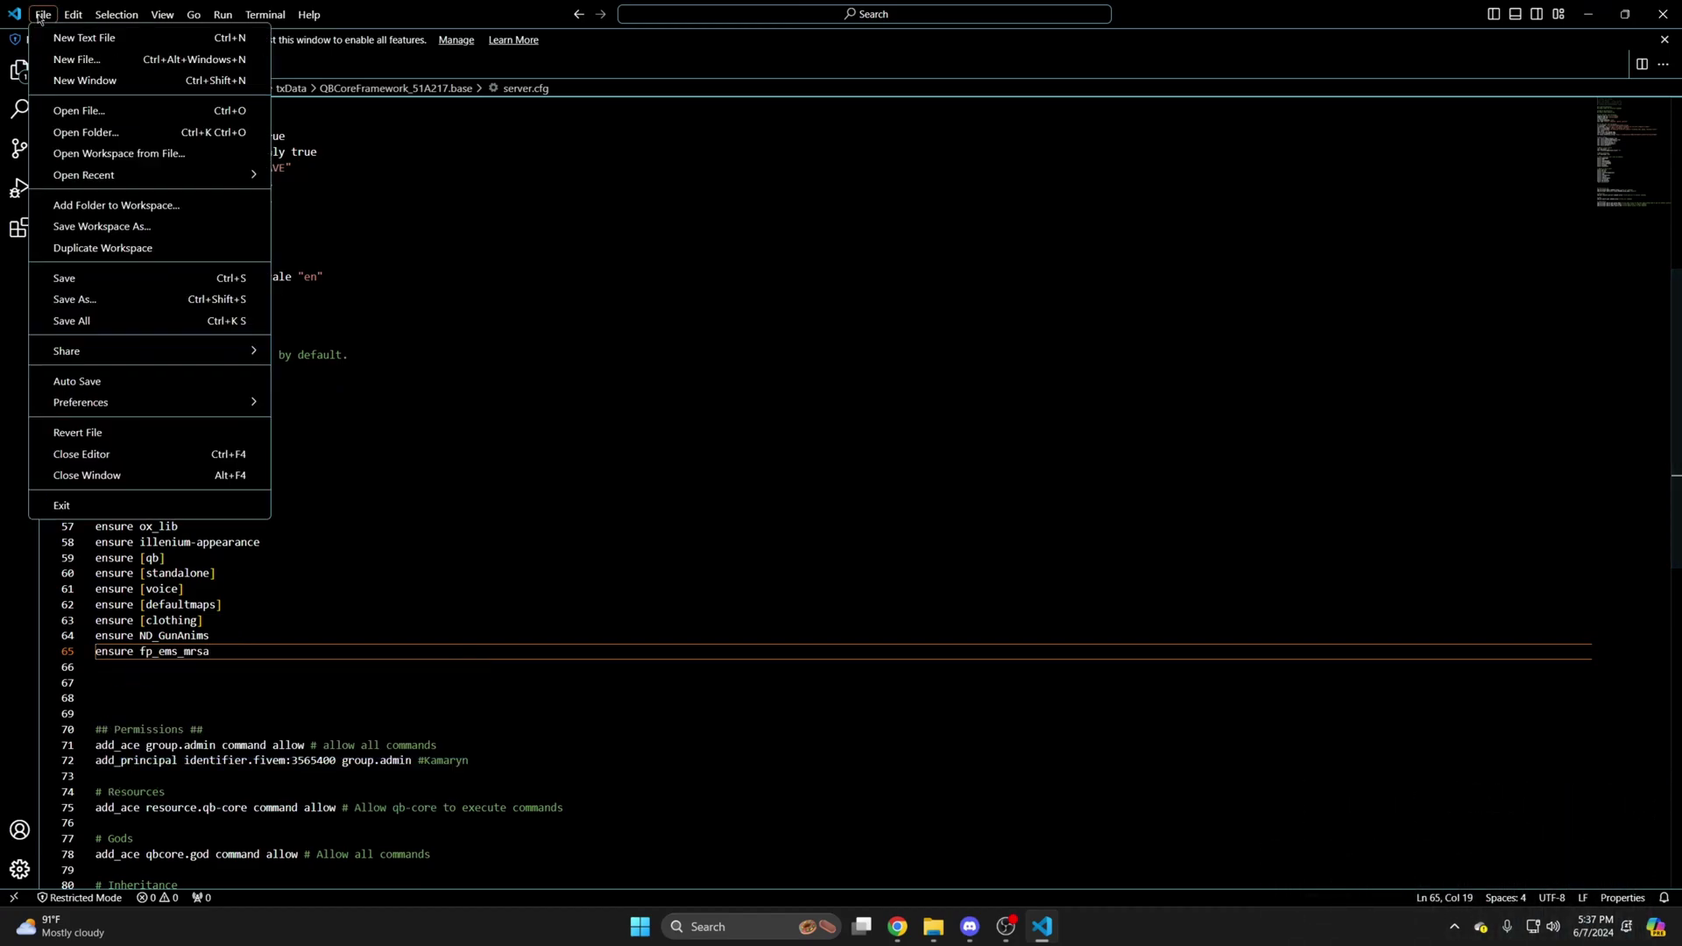
pyautogui.click(112, 279)
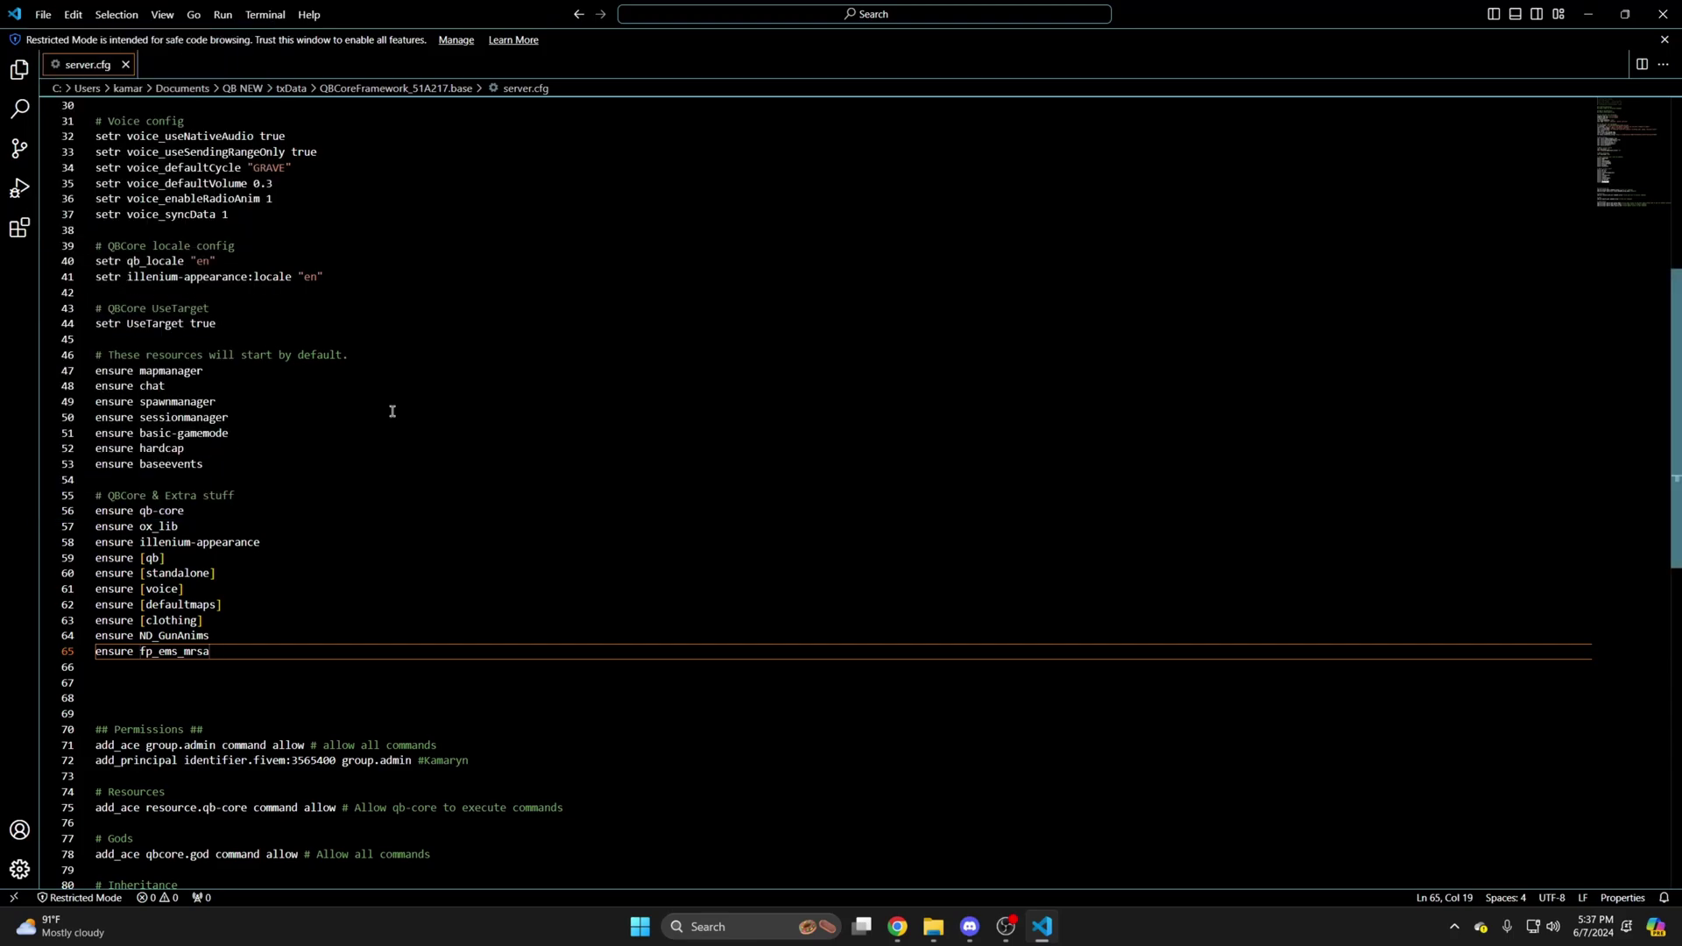
# Browse from the server folder into resources\fp_ems_mrsa\stream to check its files.
pyautogui.click(809, 828)
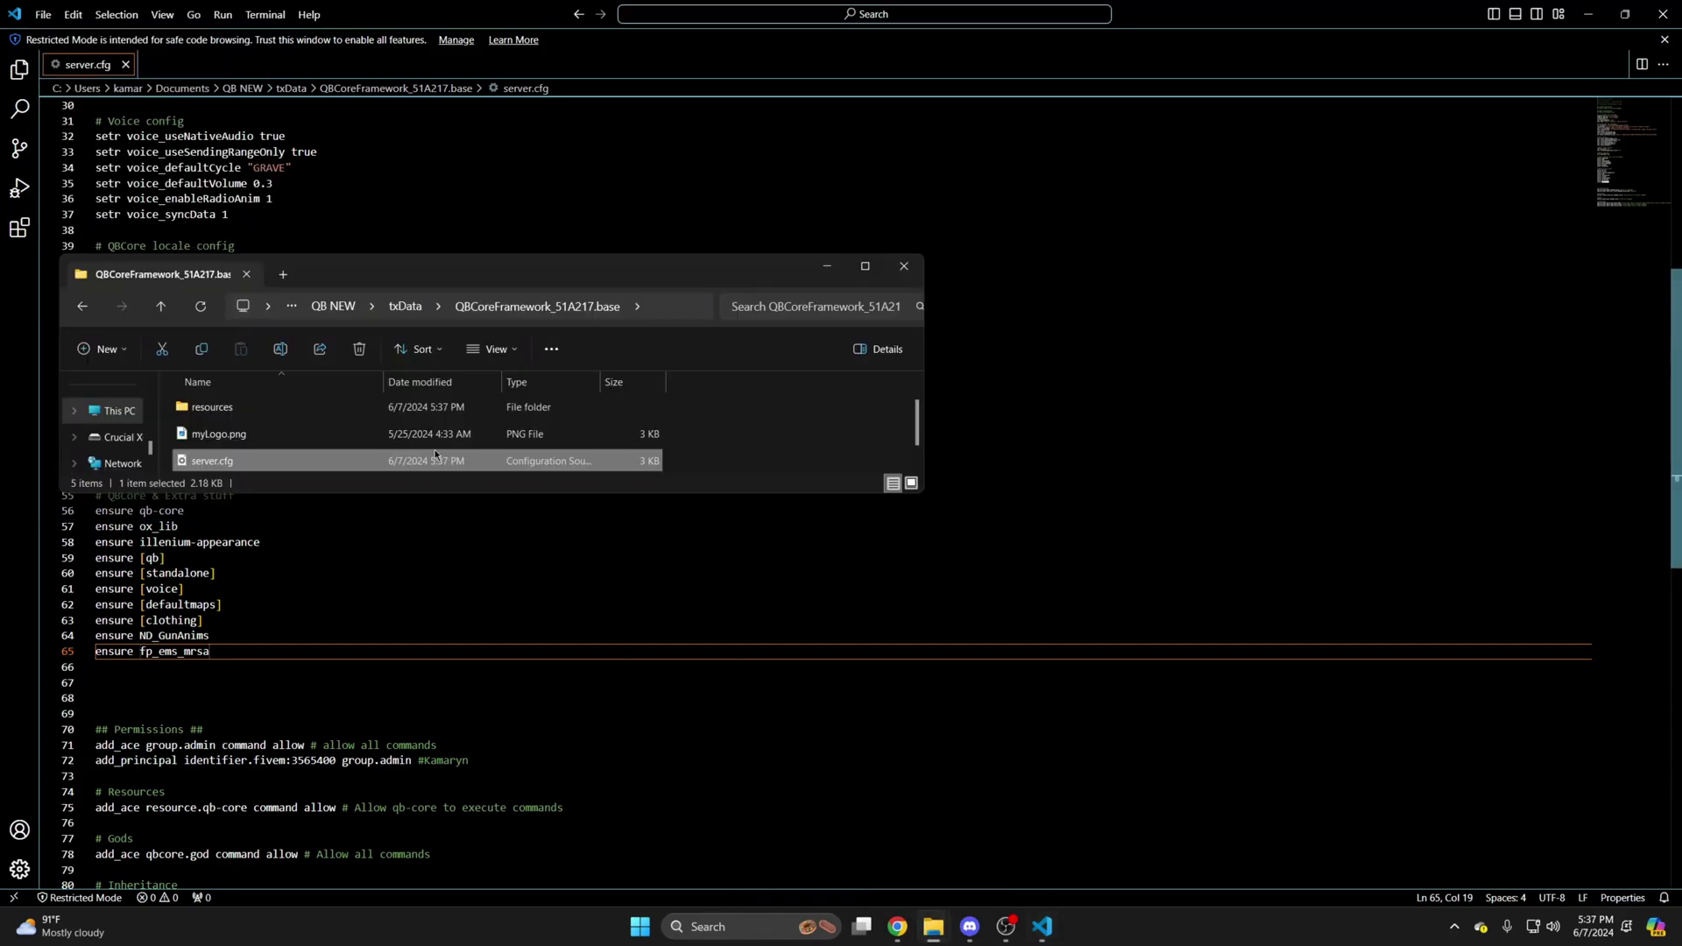
pyautogui.click(380, 425)
pyautogui.doubleClick(354, 408)
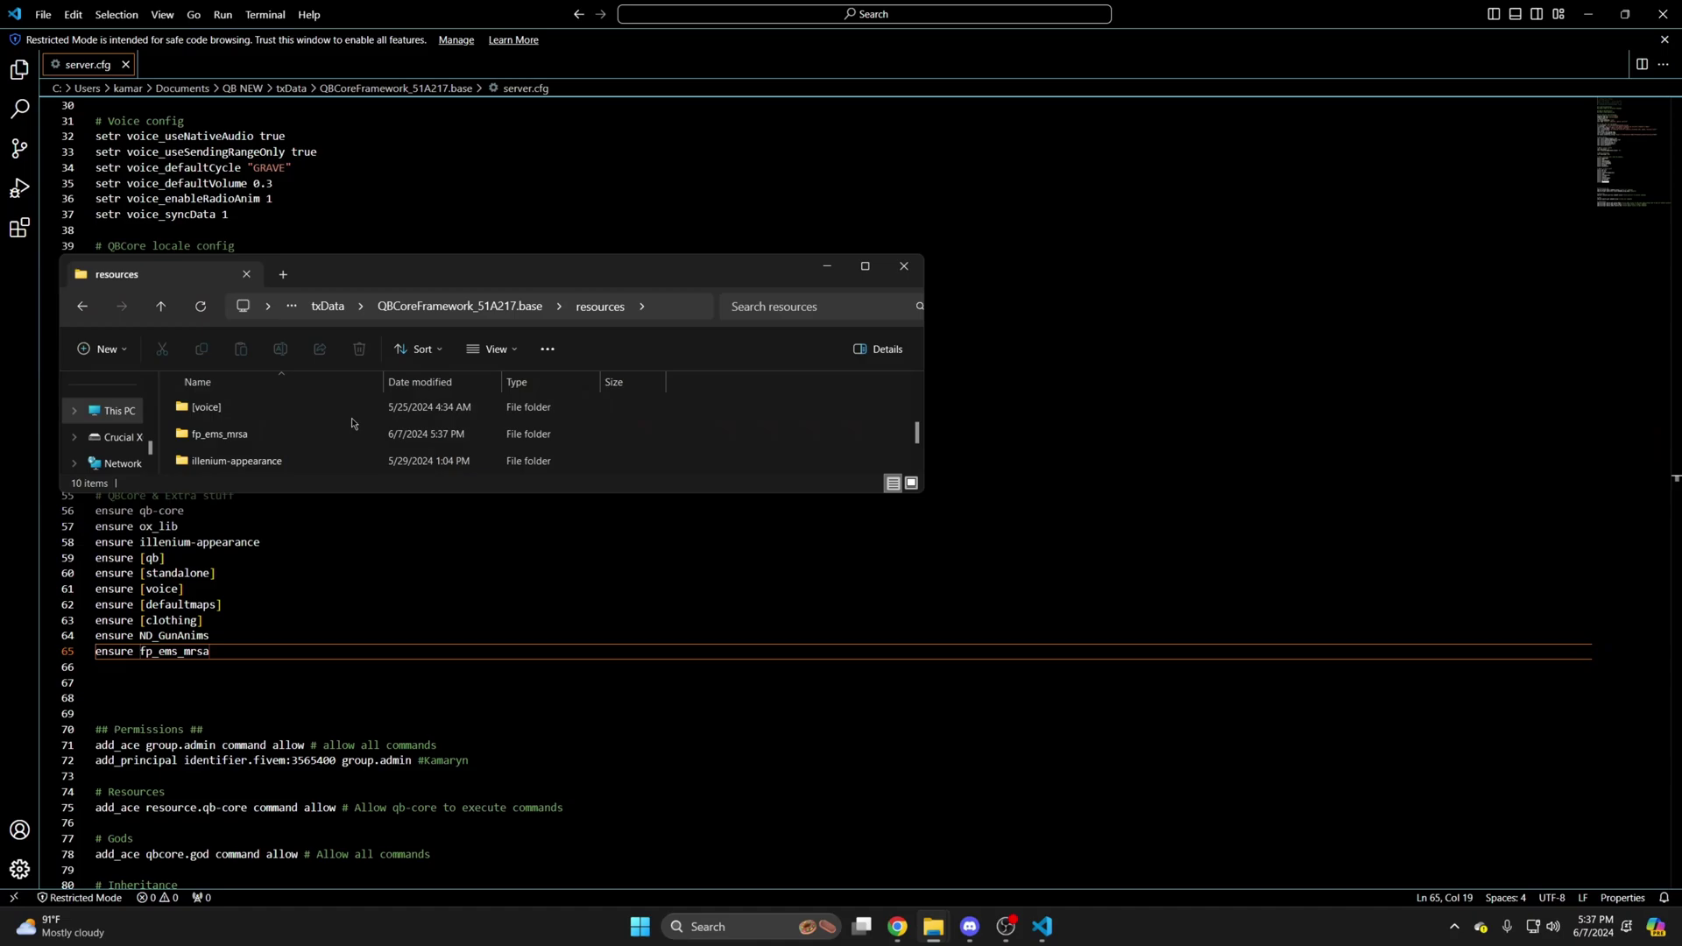
pyautogui.doubleClick(344, 446)
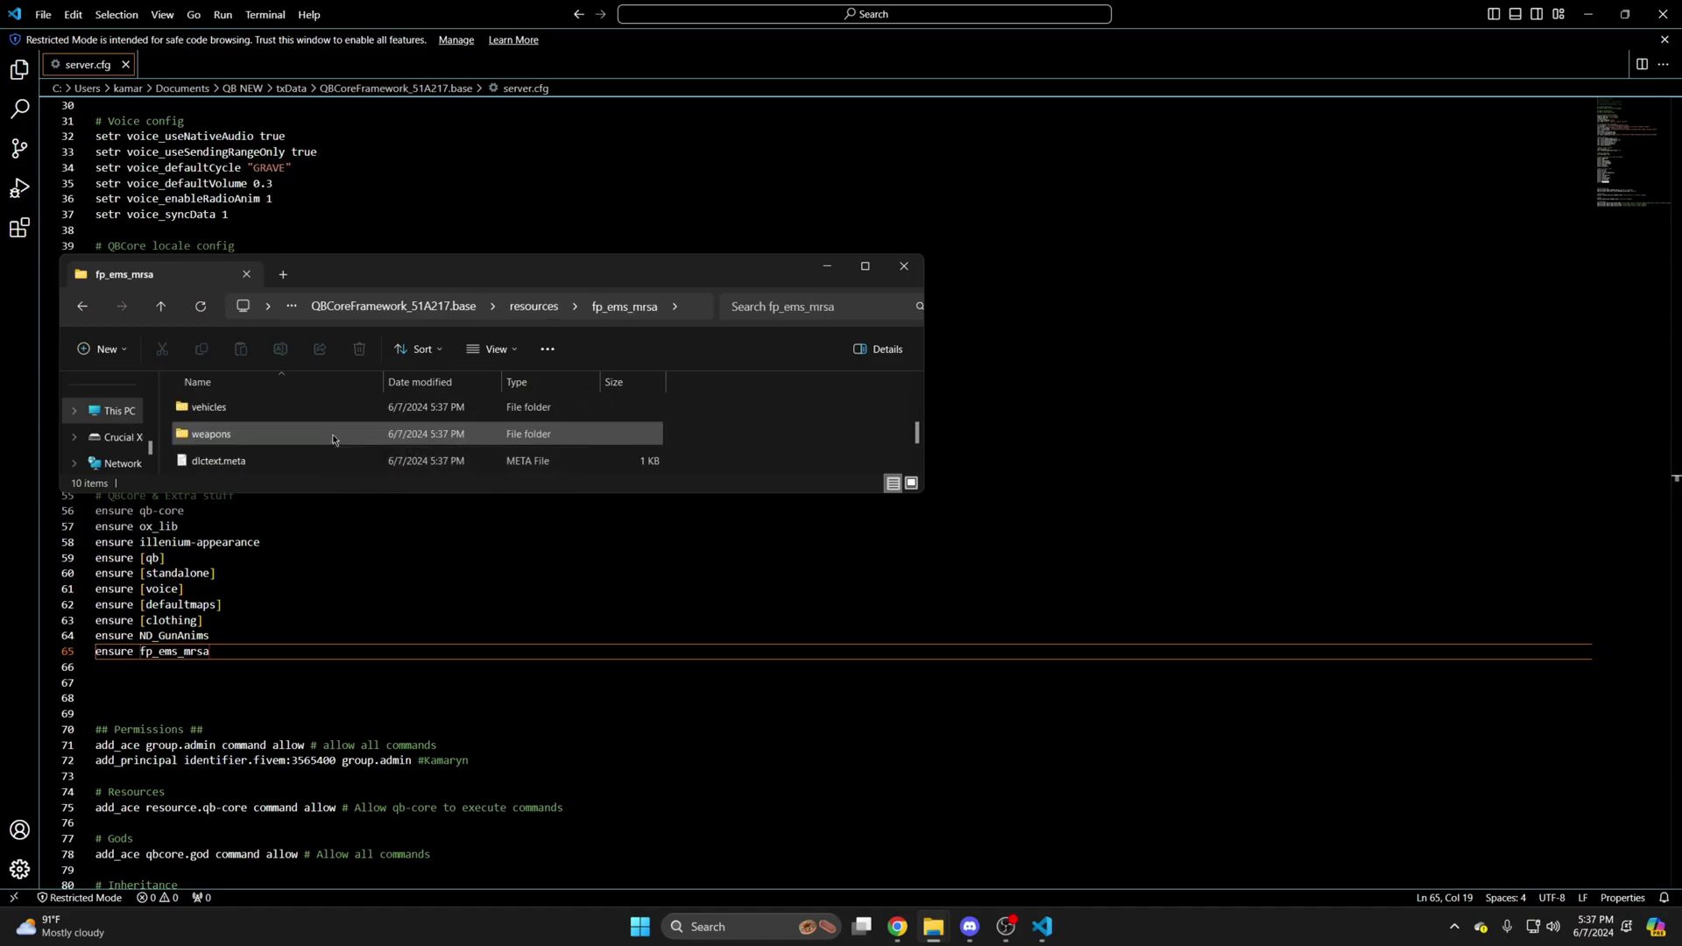
pyautogui.doubleClick(251, 407)
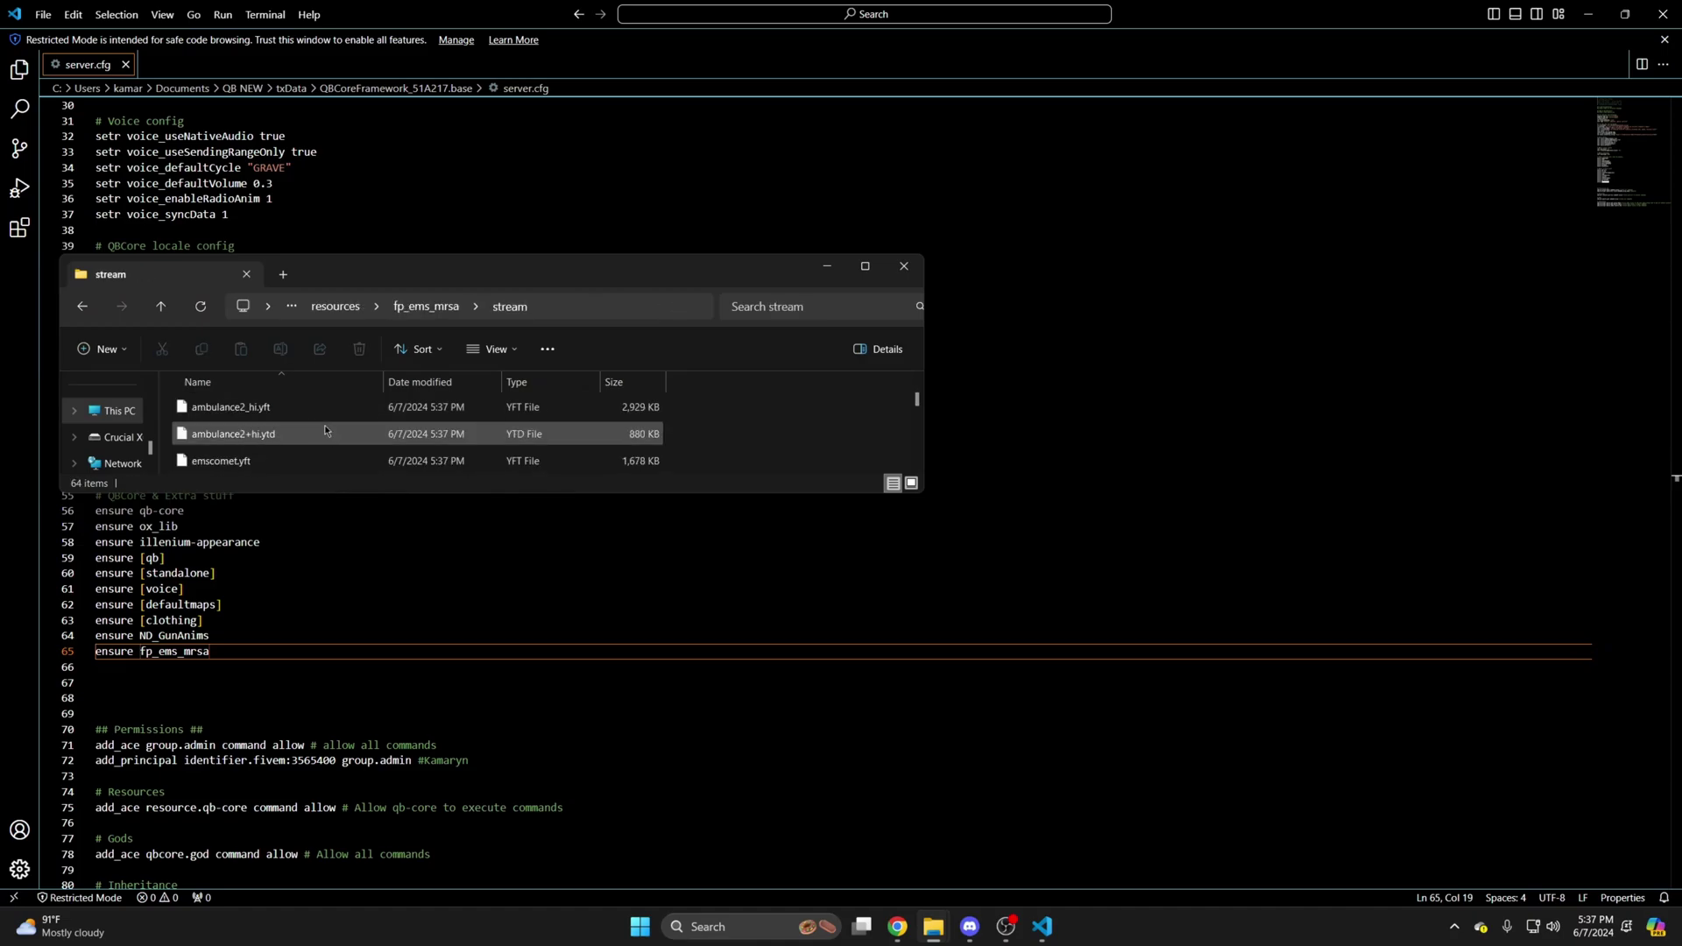
pyautogui.scroll(-2, 325, 430)
pyautogui.scroll(-2, 324, 430)
pyautogui.scroll(-2, 325, 430)
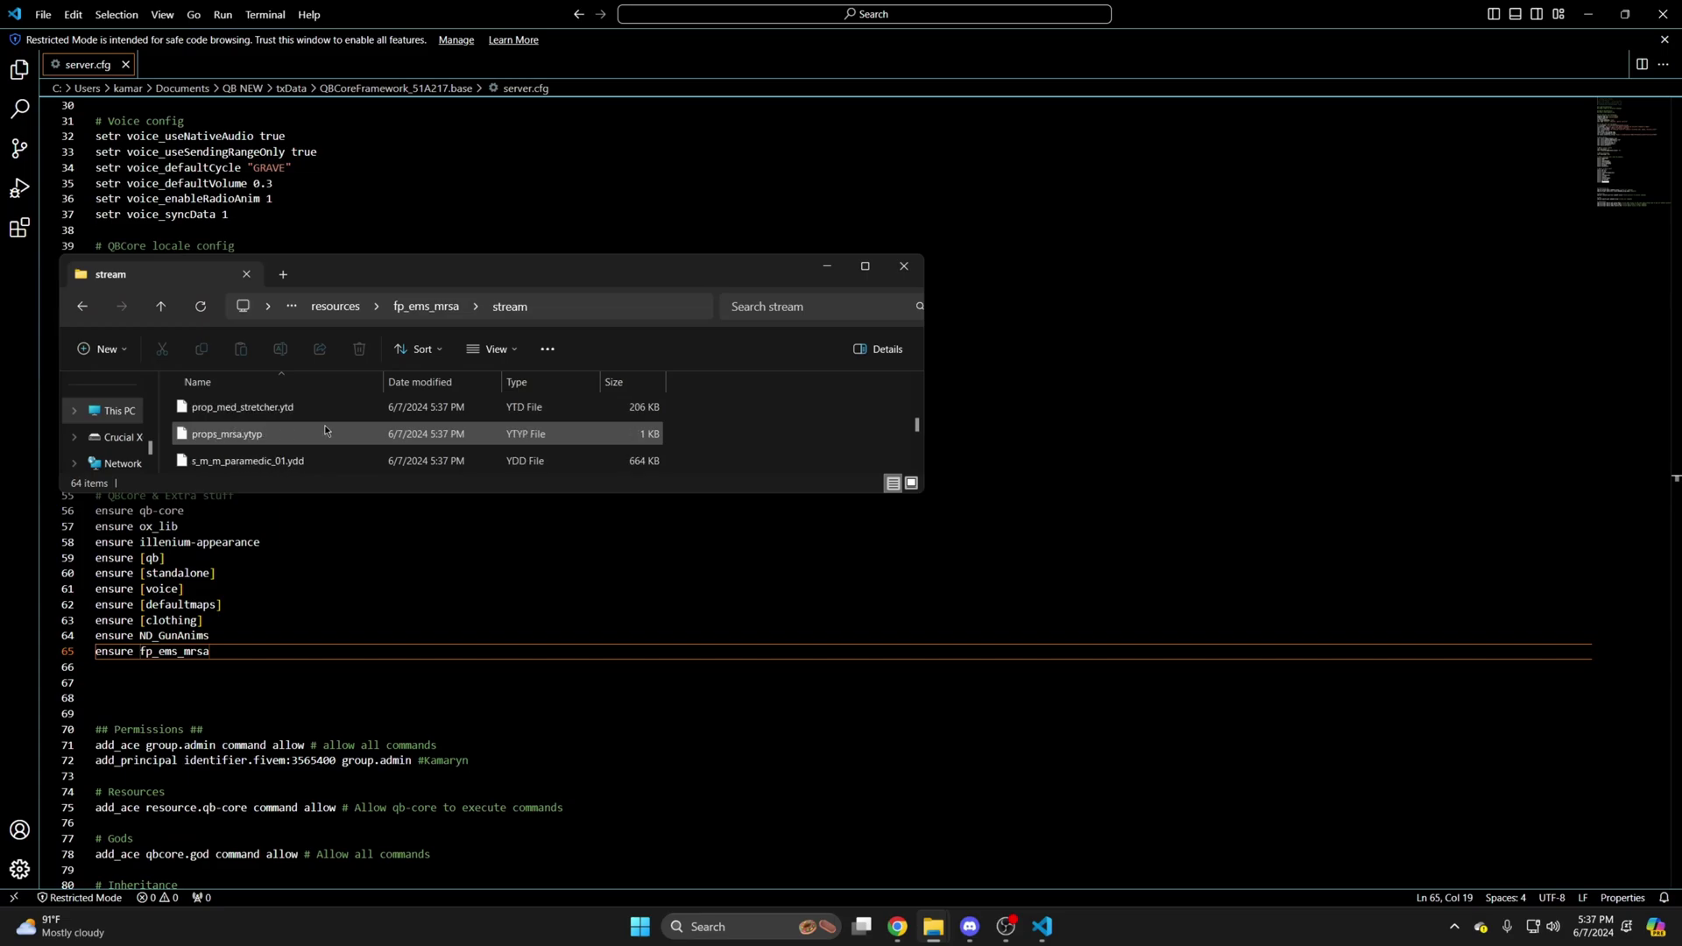
pyautogui.moveTo(291, 443)
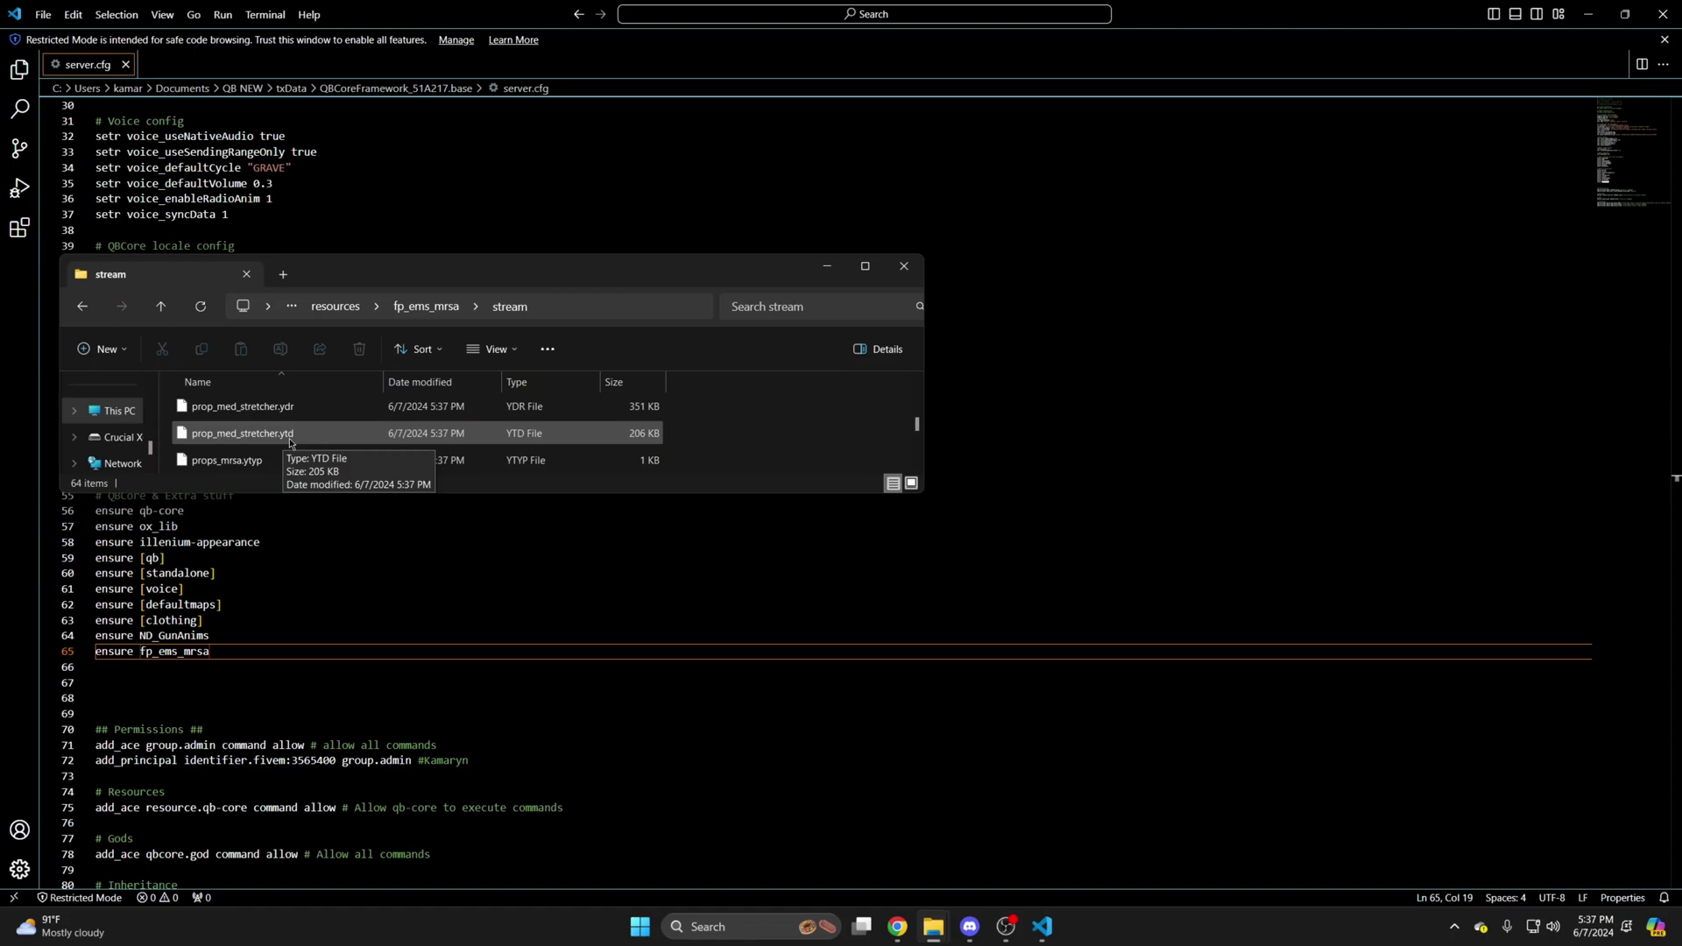
# Go back to resources and open [qb] > qb-radialmenu.
pyautogui.hotkey('alt', 'Up')
pyautogui.hotkey('alt', 'Up')
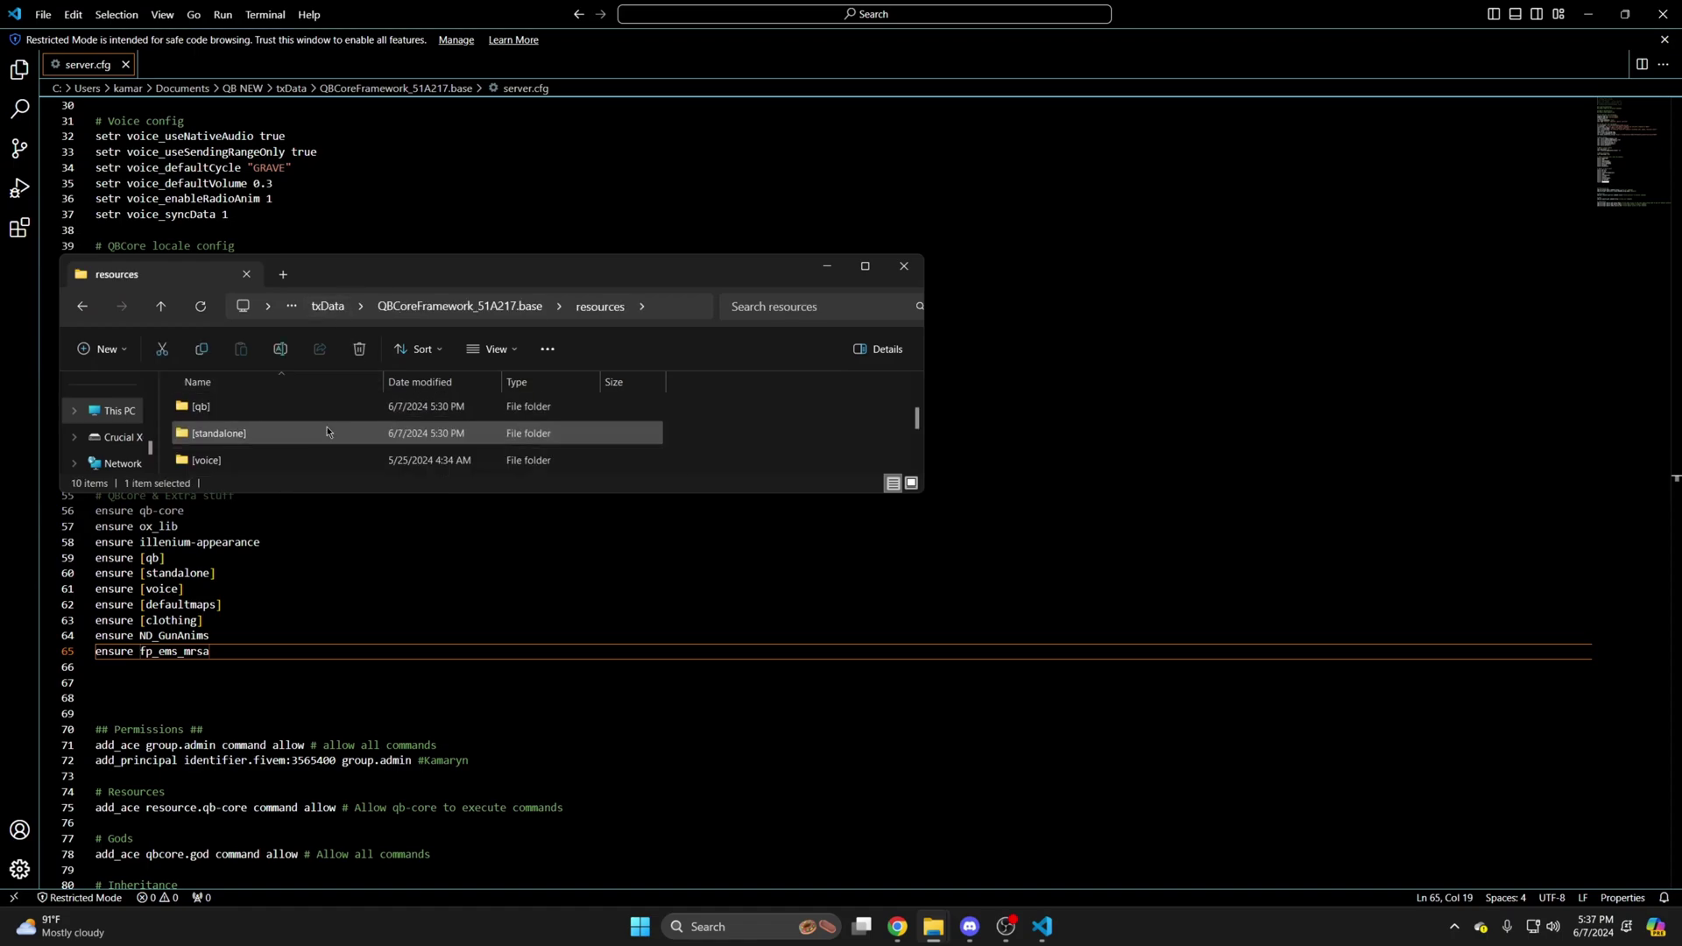
pyautogui.doubleClick(268, 416)
pyautogui.scroll(-3, 268, 415)
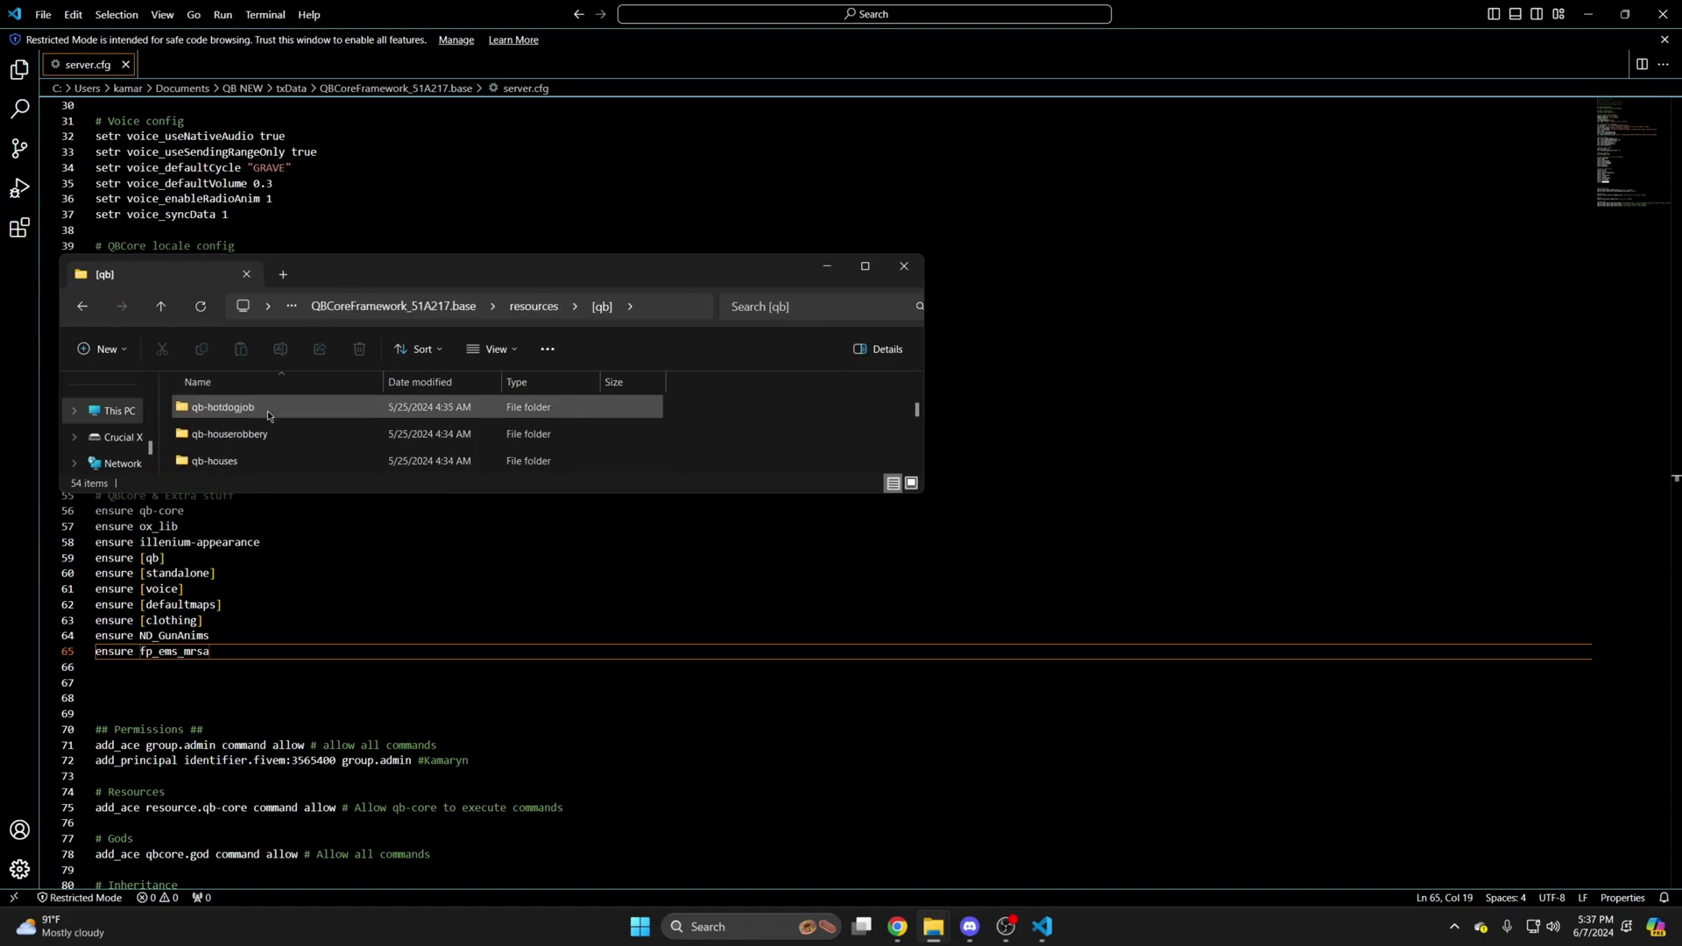
pyautogui.scroll(-1, 269, 415)
pyautogui.scroll(-2, 269, 417)
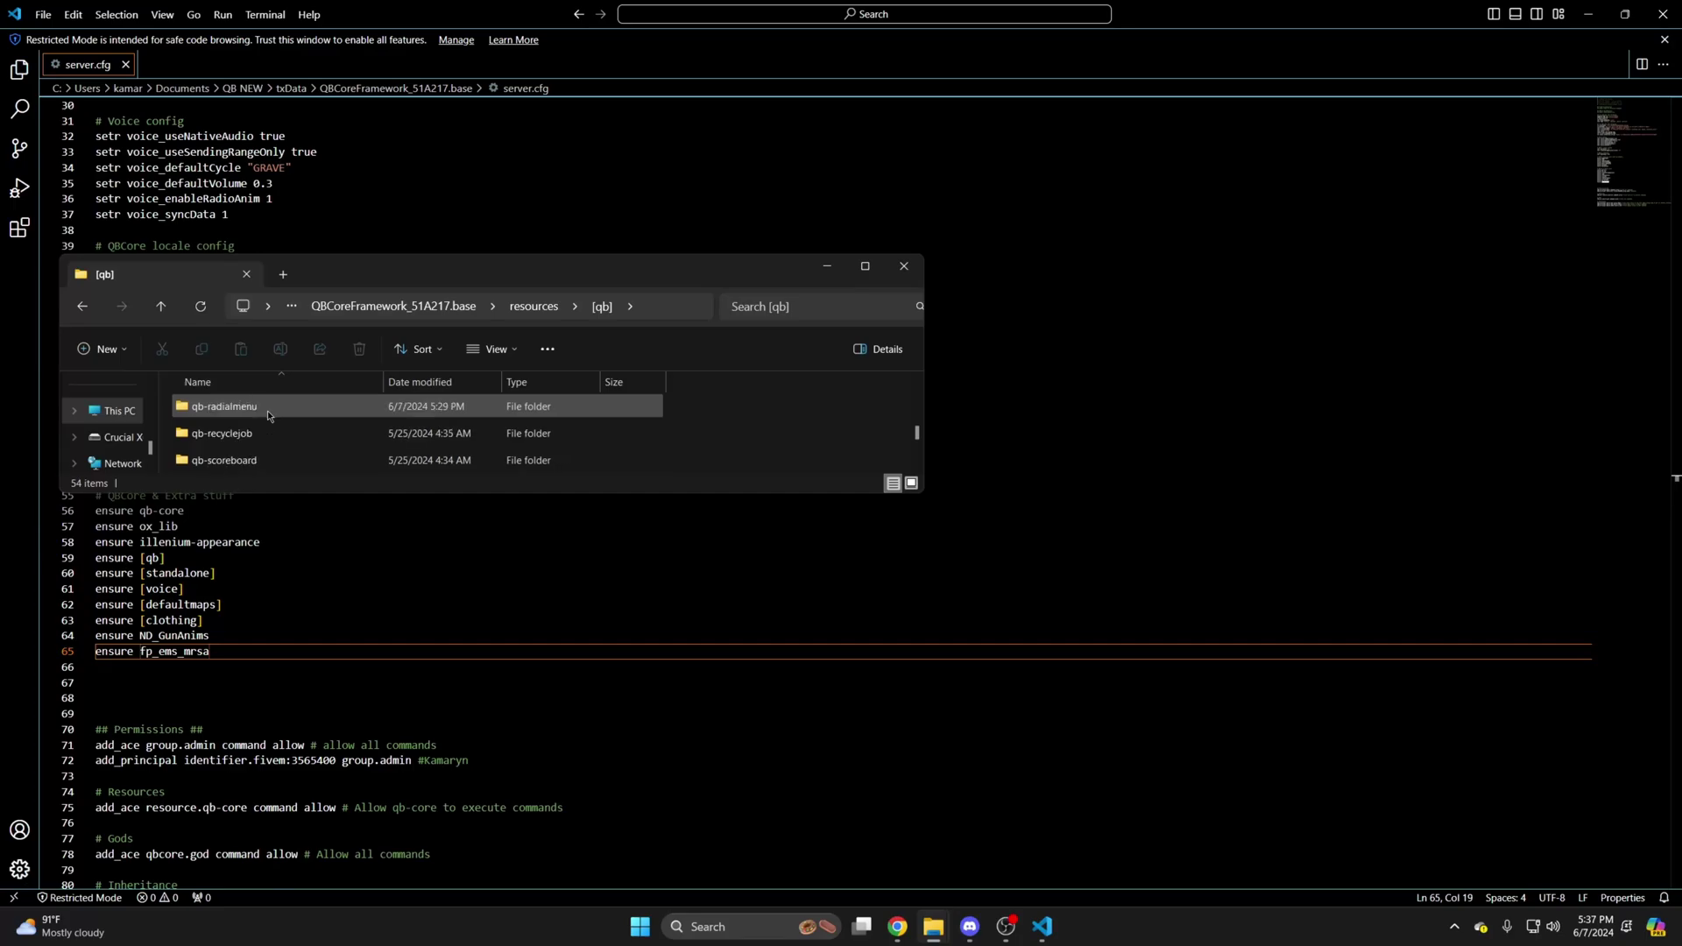
pyautogui.doubleClick(280, 415)
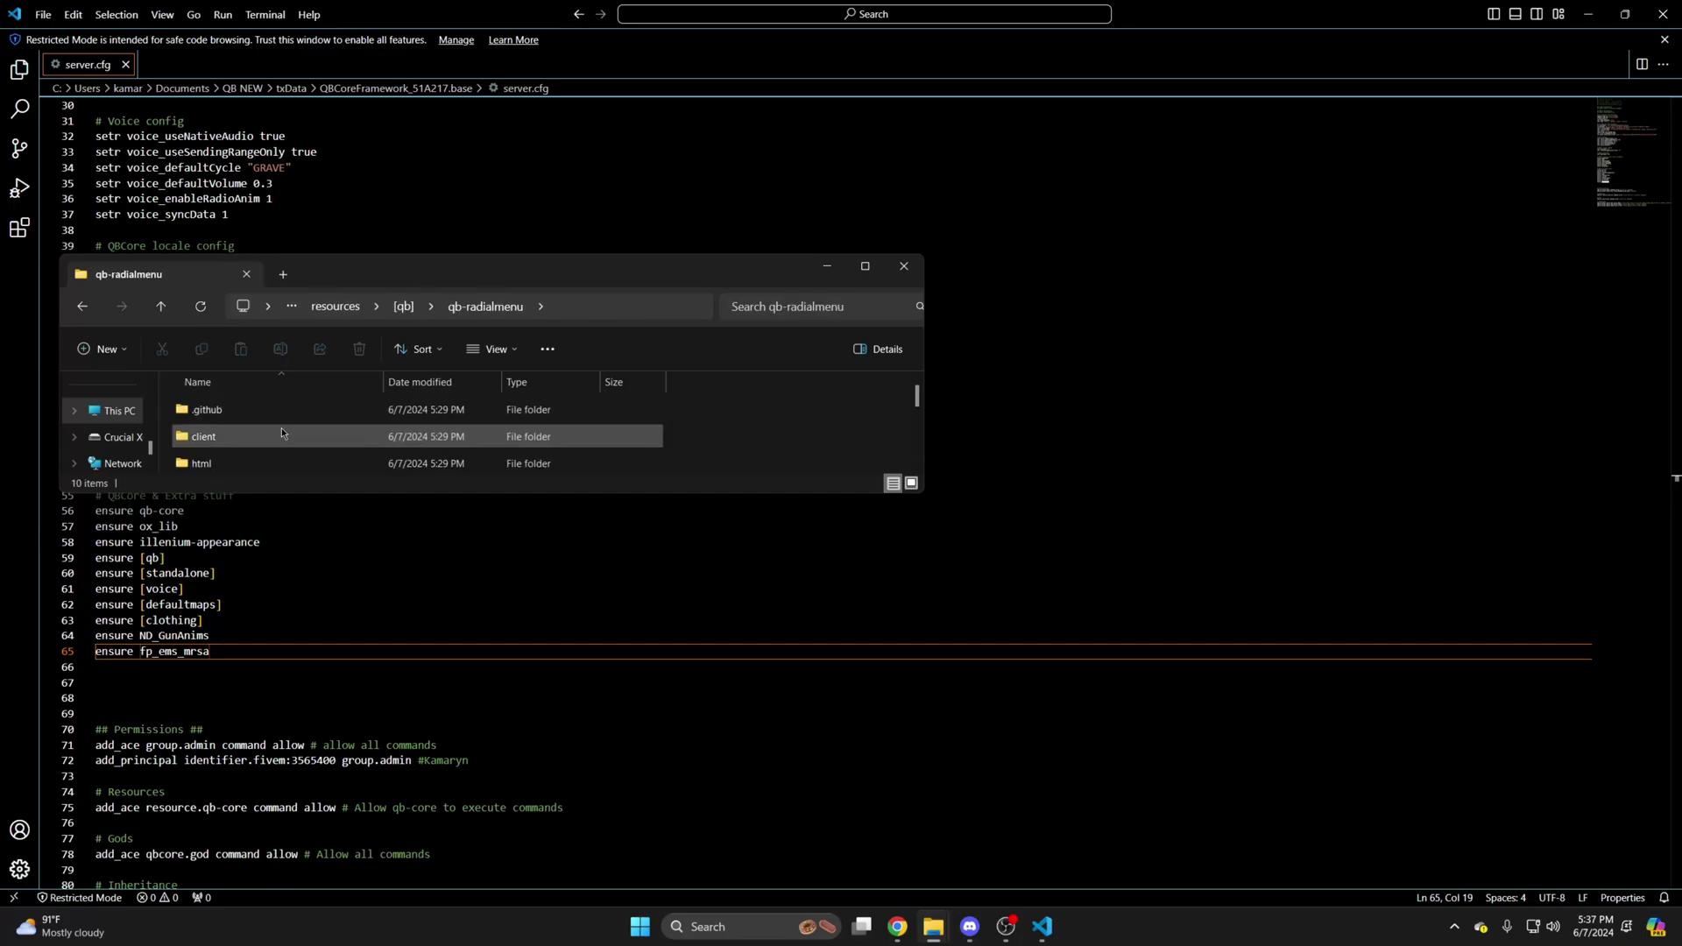
# In client/stretcher.lua, Replace All prop_ld_binbag_01 with prop_med_stretcher, then save.
pyautogui.doubleClick(281, 437)
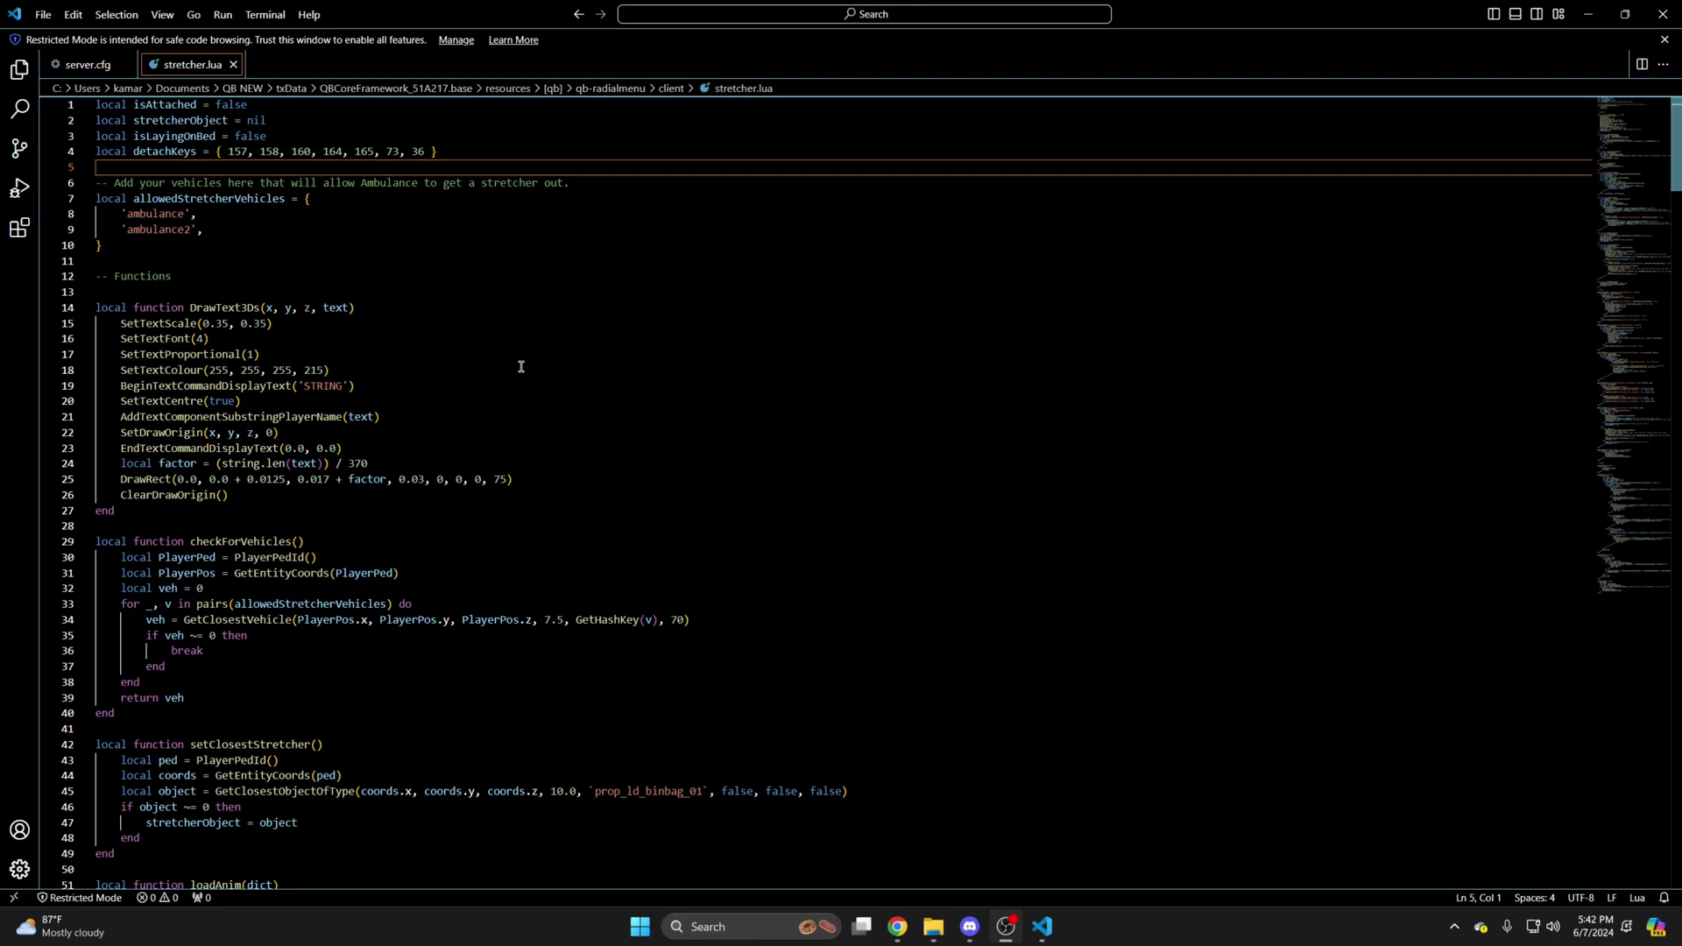
pyautogui.scroll(-9, 521, 367)
pyautogui.scroll(-4, 482, 417)
pyautogui.scroll(-4, 481, 425)
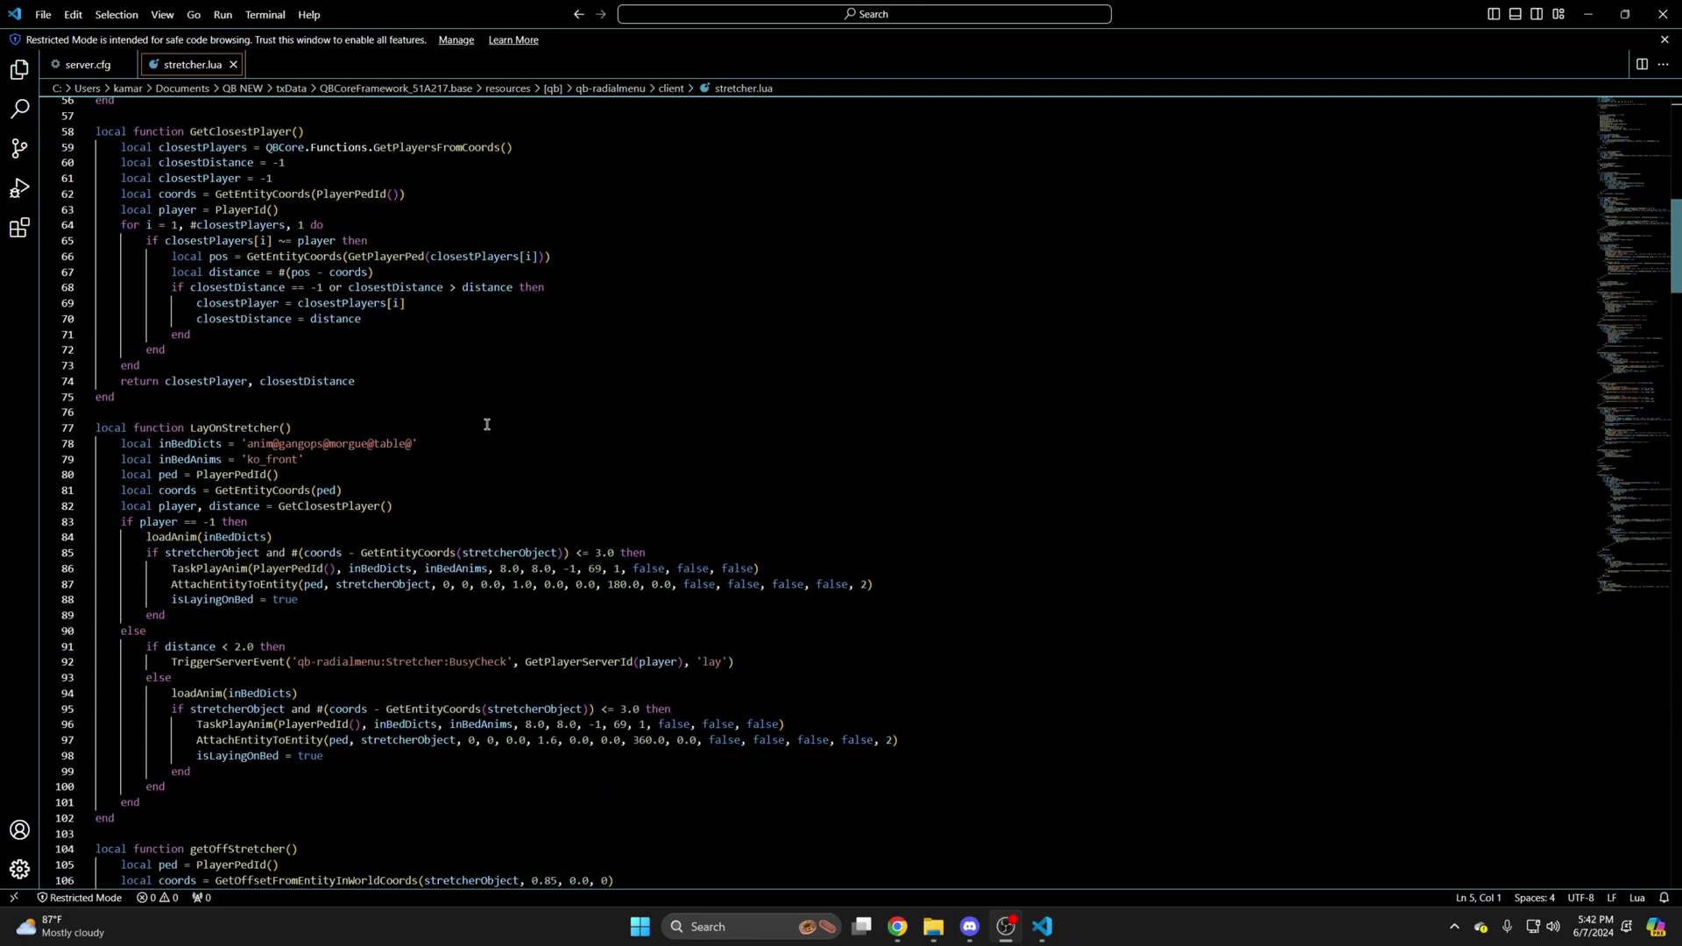
pyautogui.scroll(-7, 488, 424)
pyautogui.scroll(-10, 492, 494)
pyautogui.scroll(-6, 492, 494)
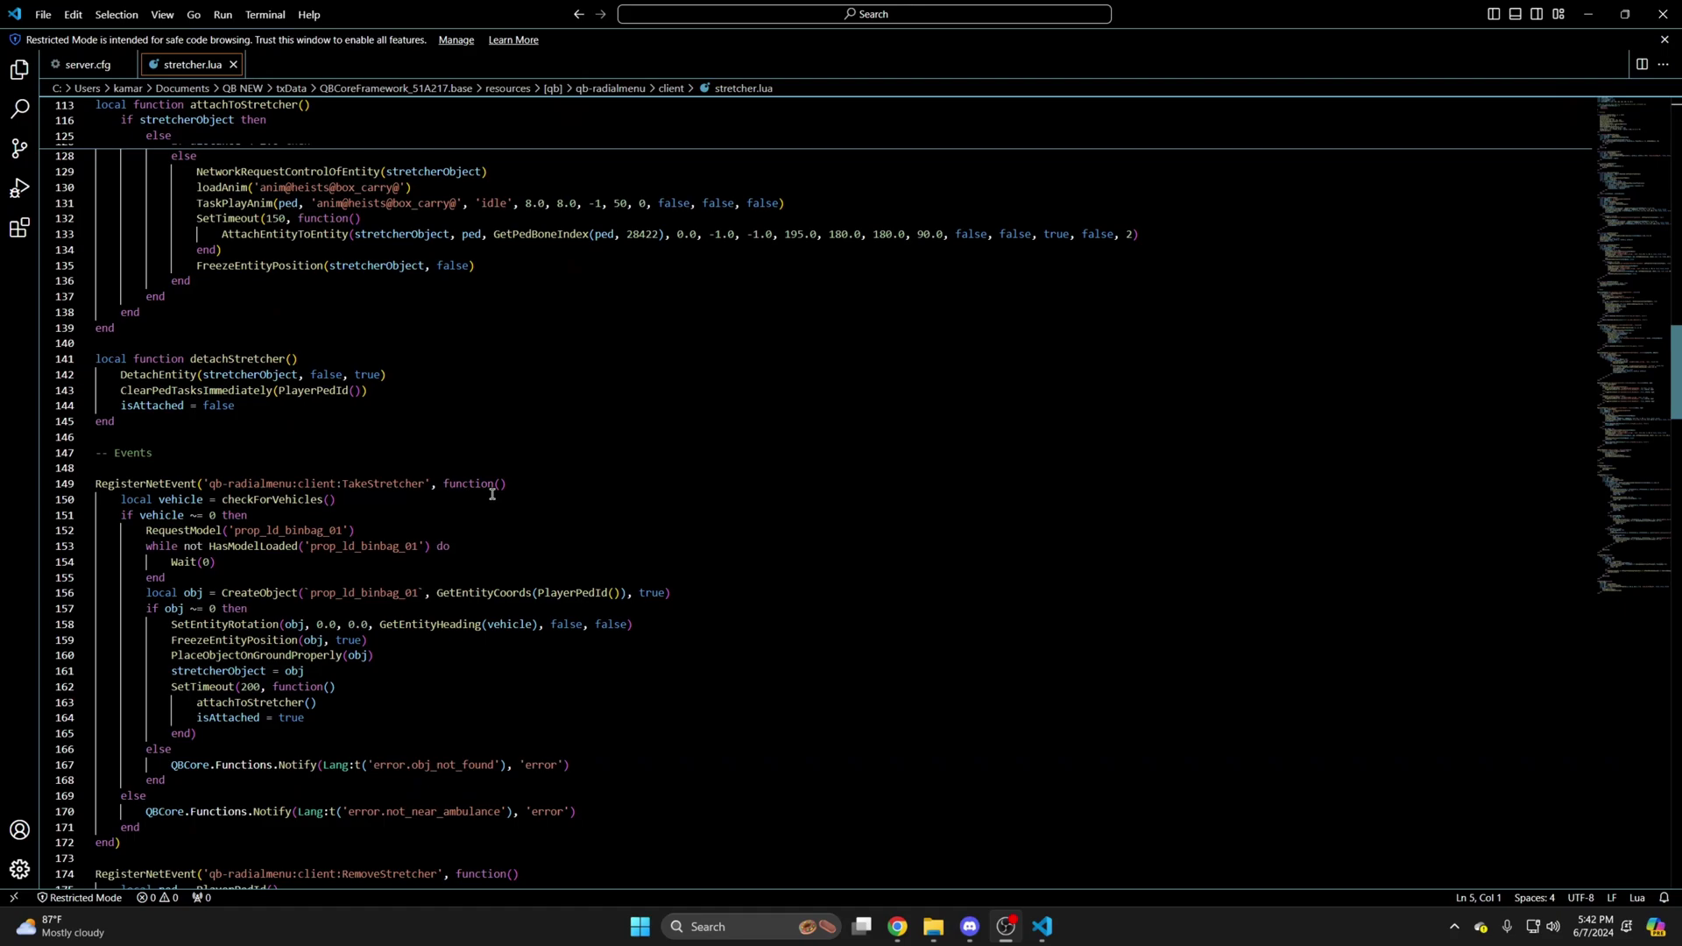
pyautogui.moveTo(235, 529); pyautogui.dragTo(319, 532)
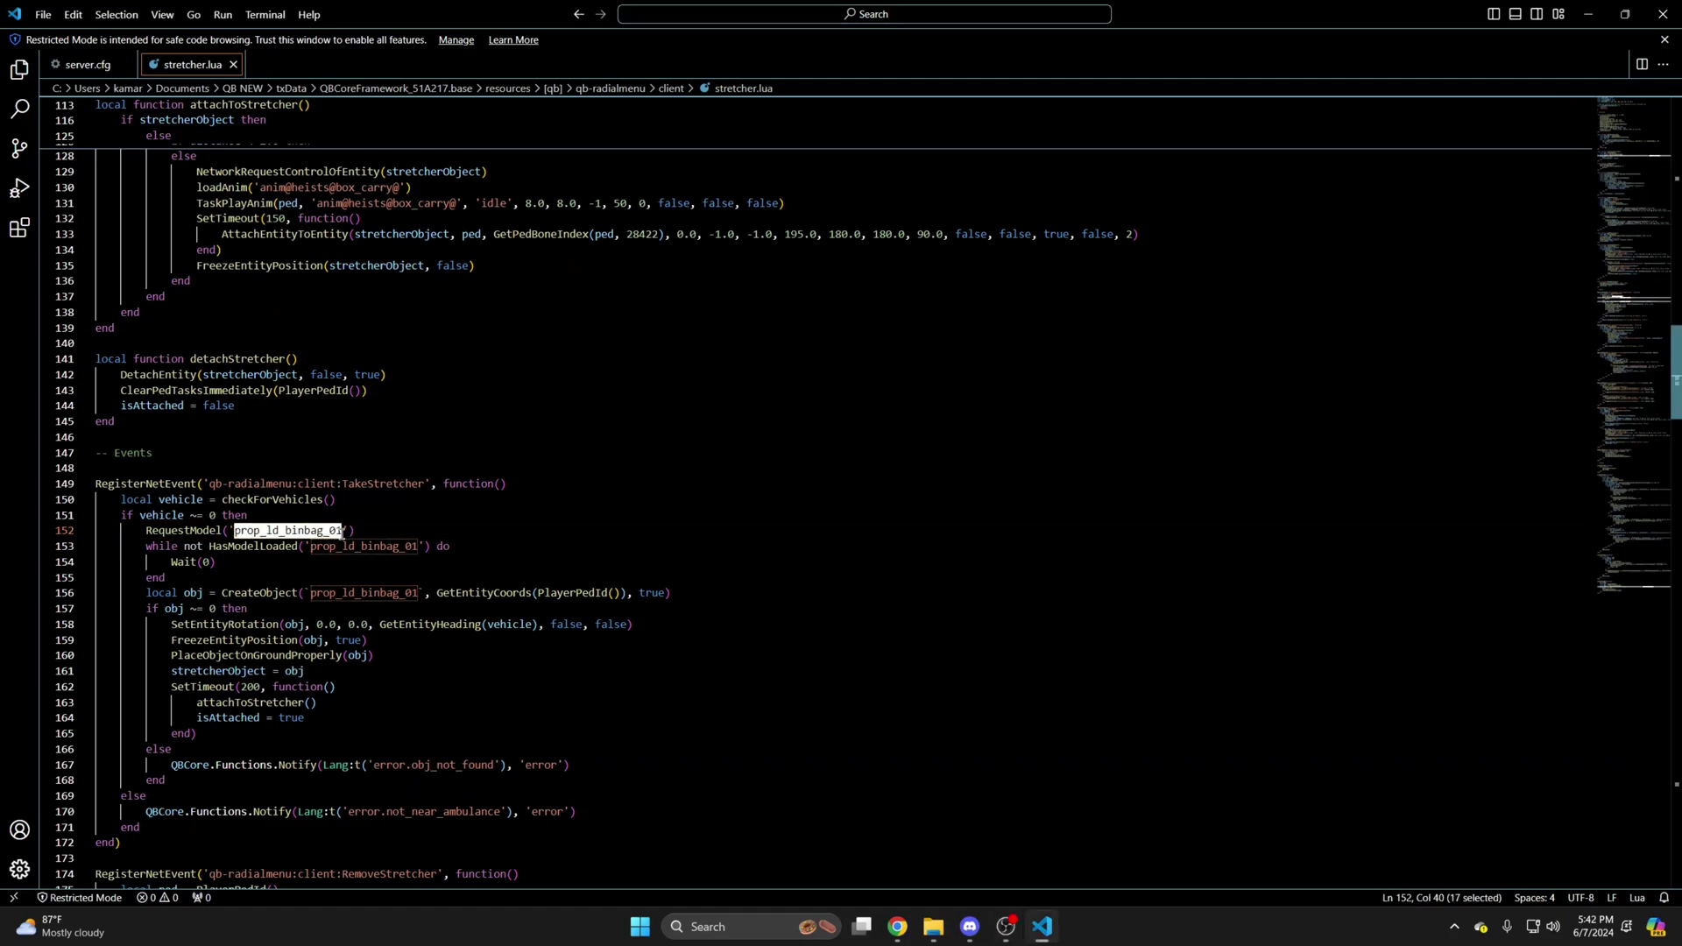
pyautogui.hotkey('ctrl', 'f')
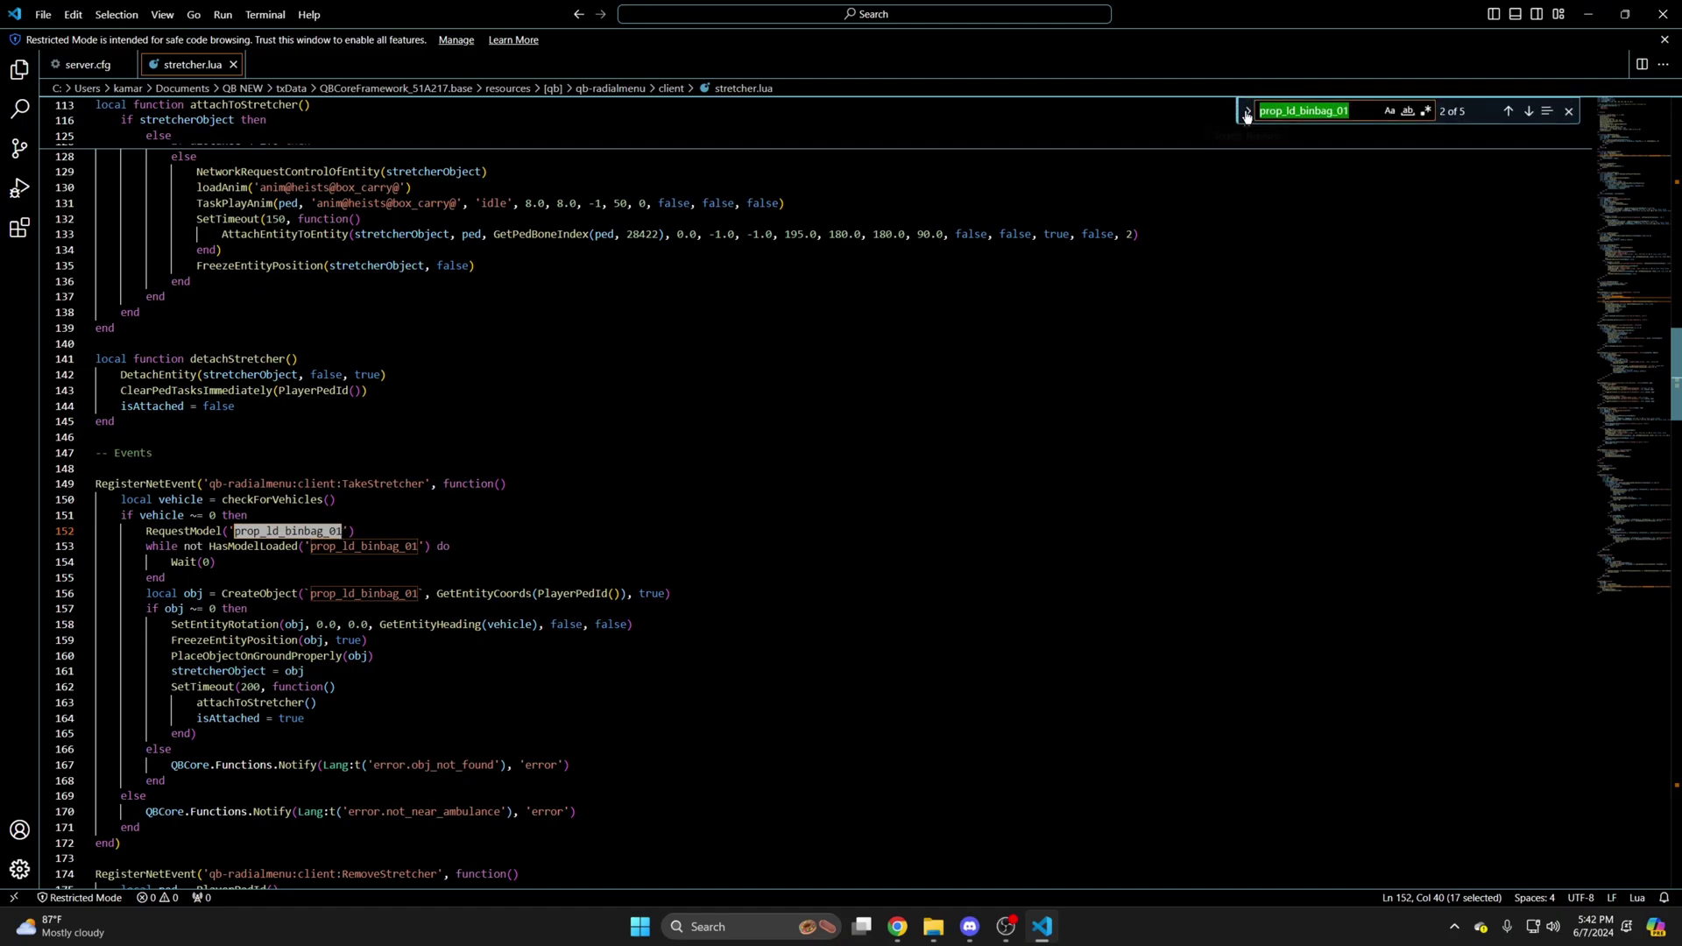
pyautogui.click(1246, 113)
pyautogui.write('prop_med_stretcher')
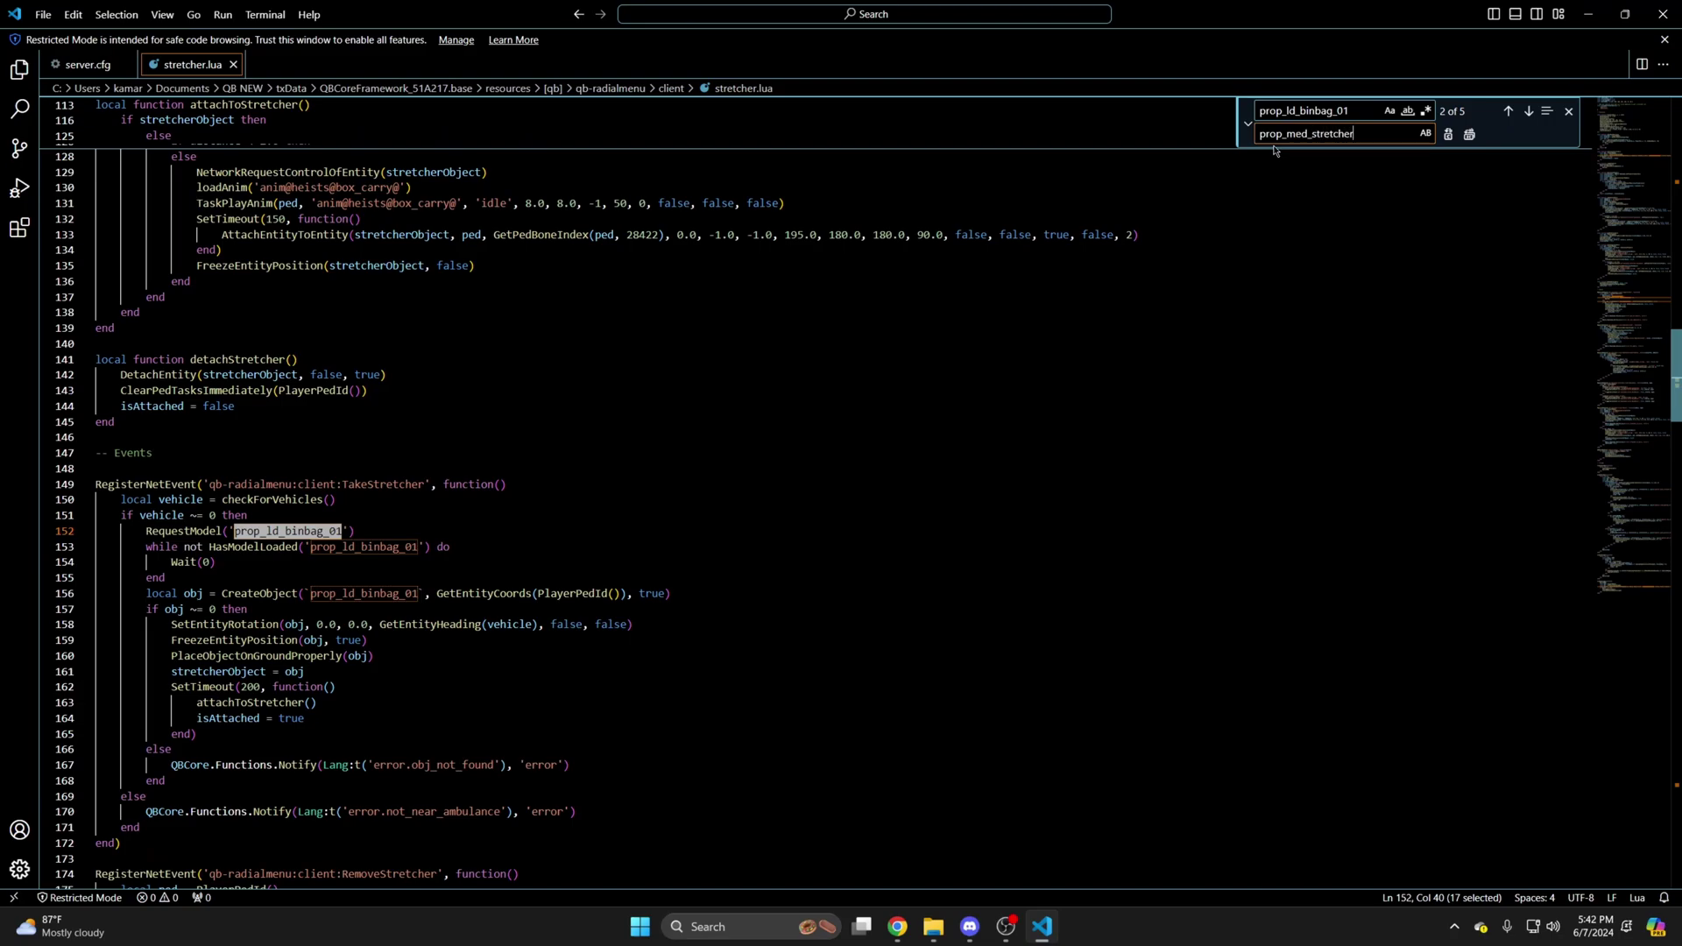
pyautogui.click(1470, 135)
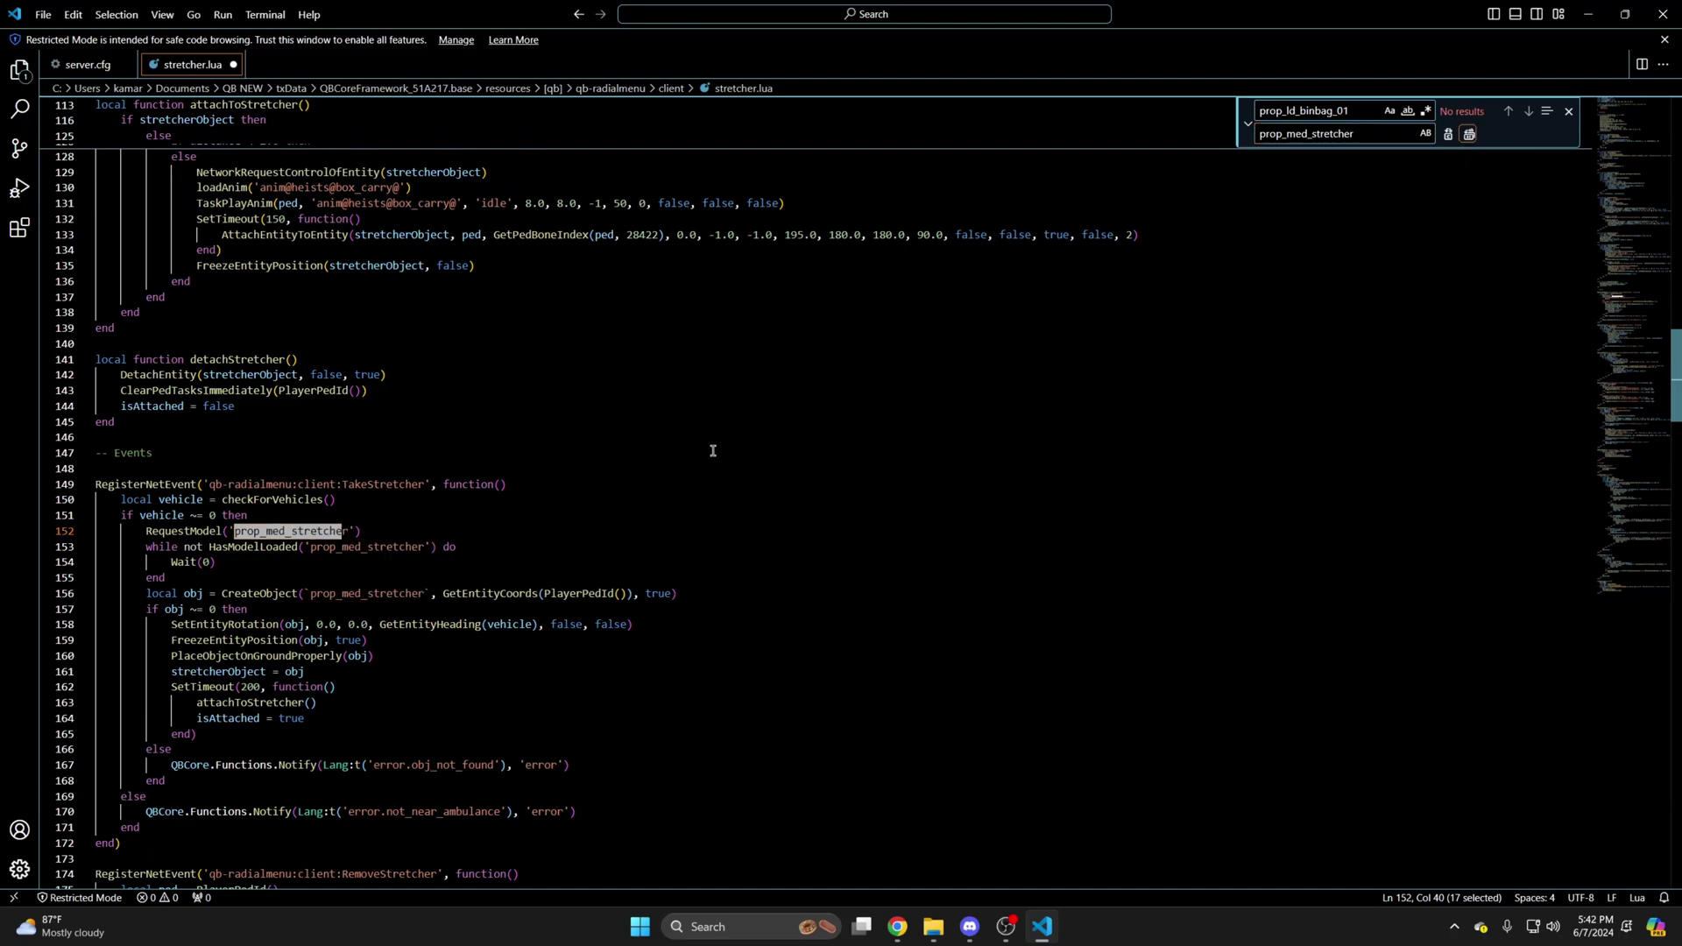
pyautogui.click(43, 13)
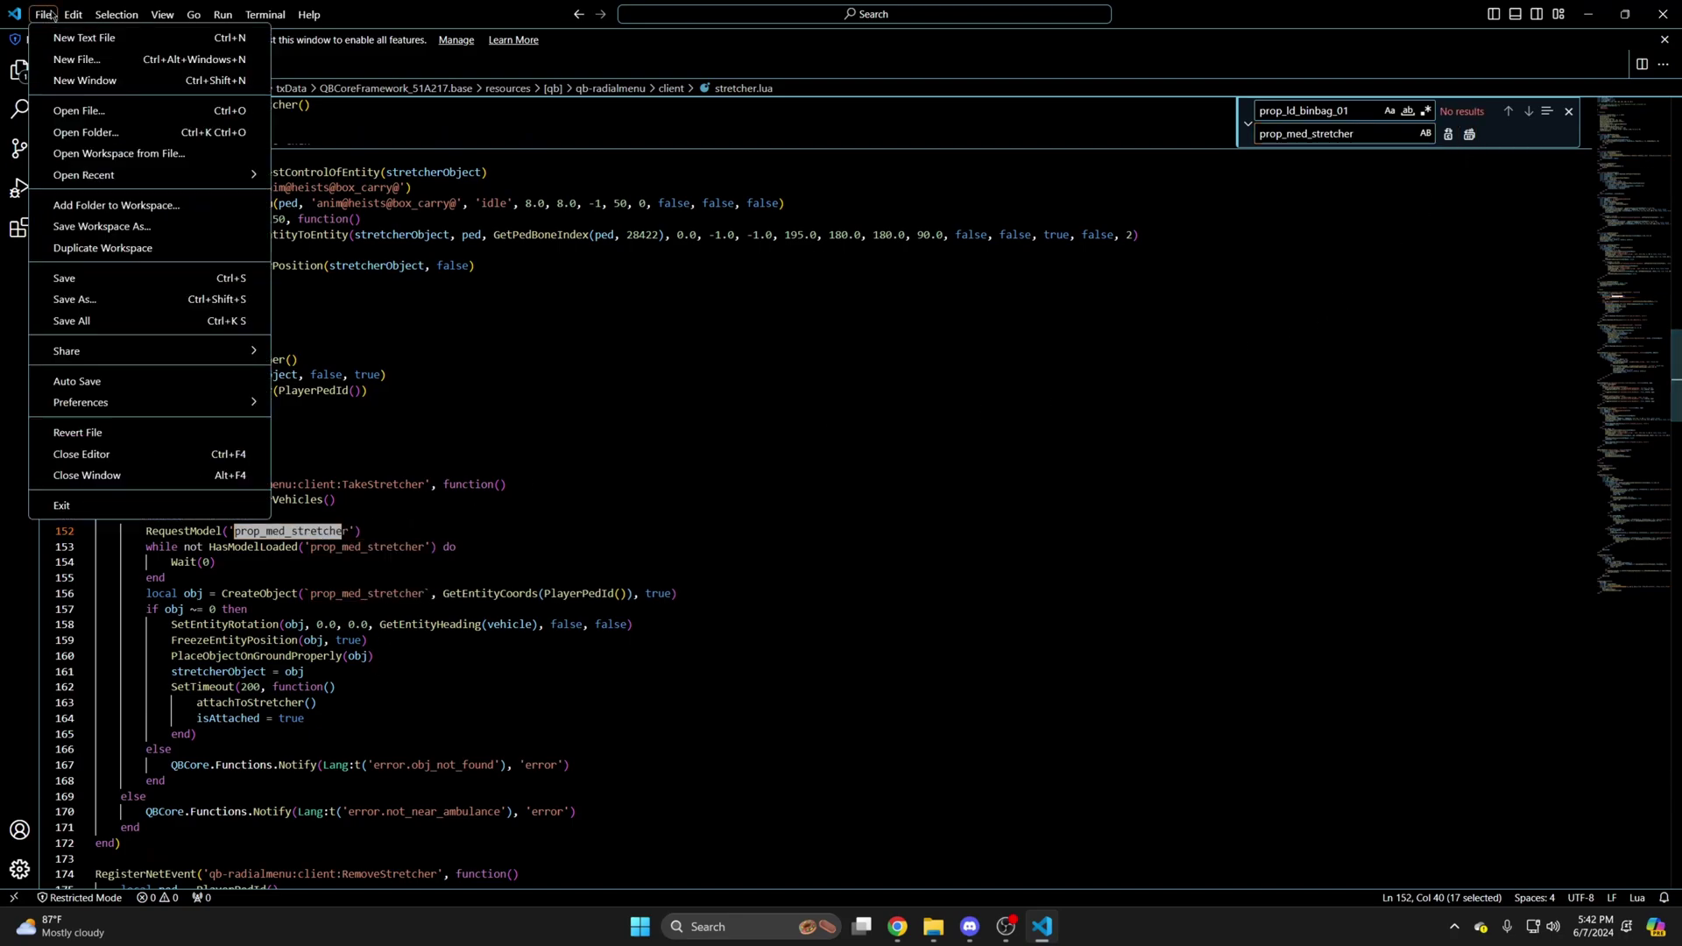
pyautogui.click(80, 276)
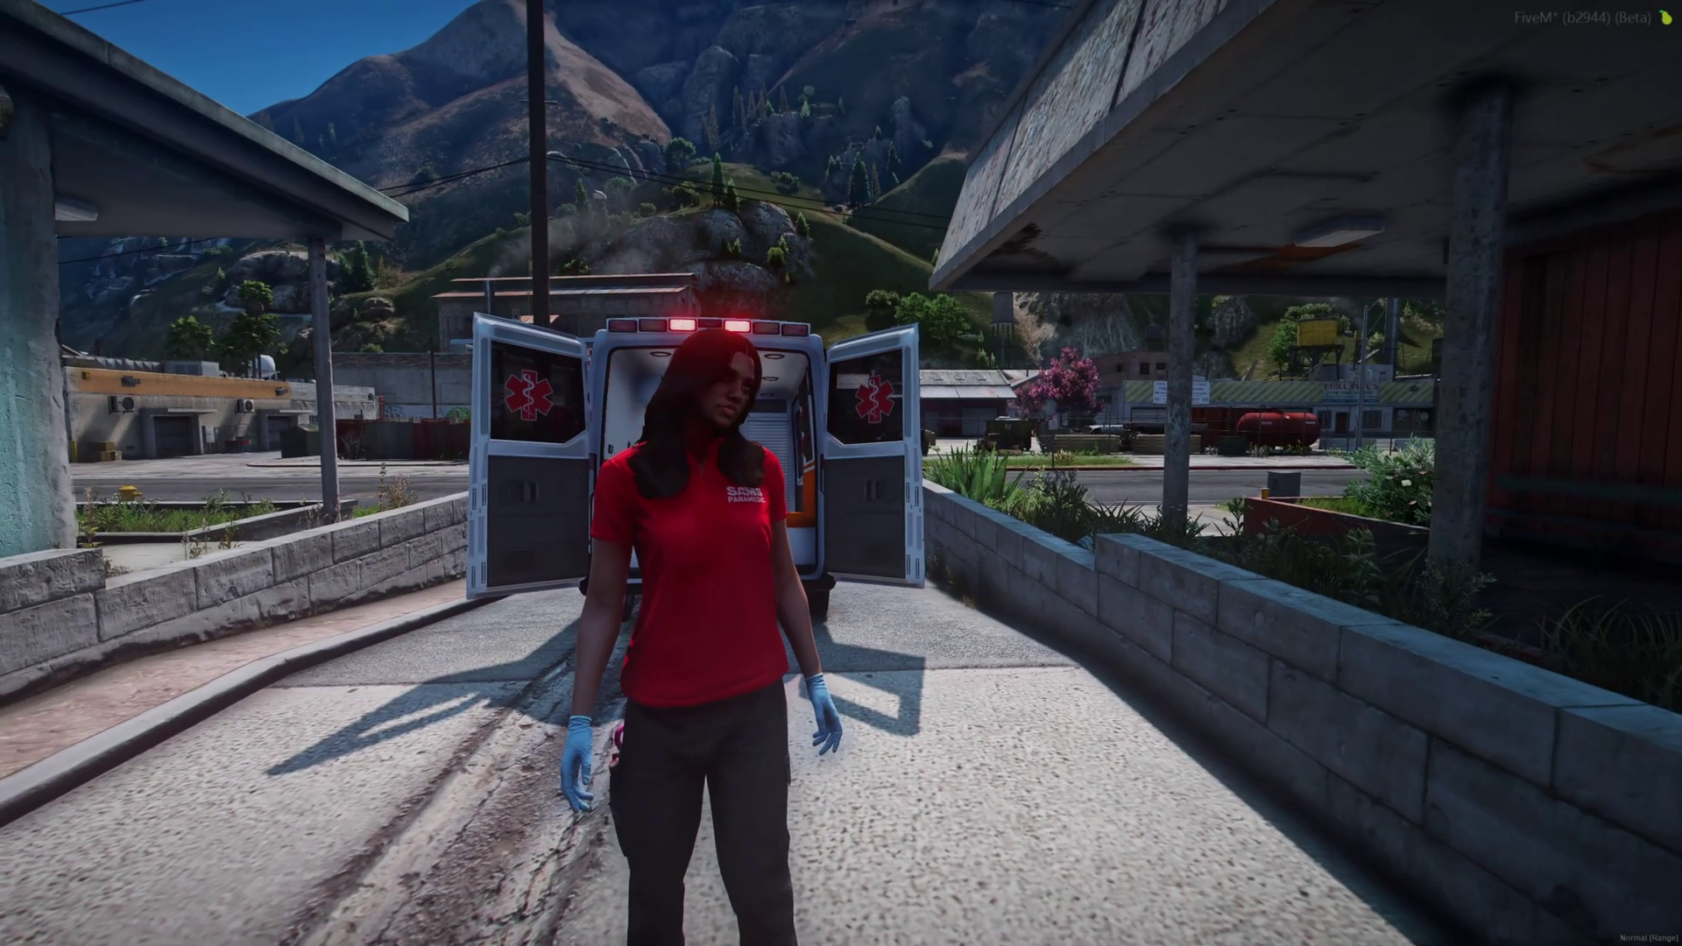
# Walk to the ambulance's rear, spawn a stretcher from the F1 menu, and push it back and forth.
pyautogui.press('w')
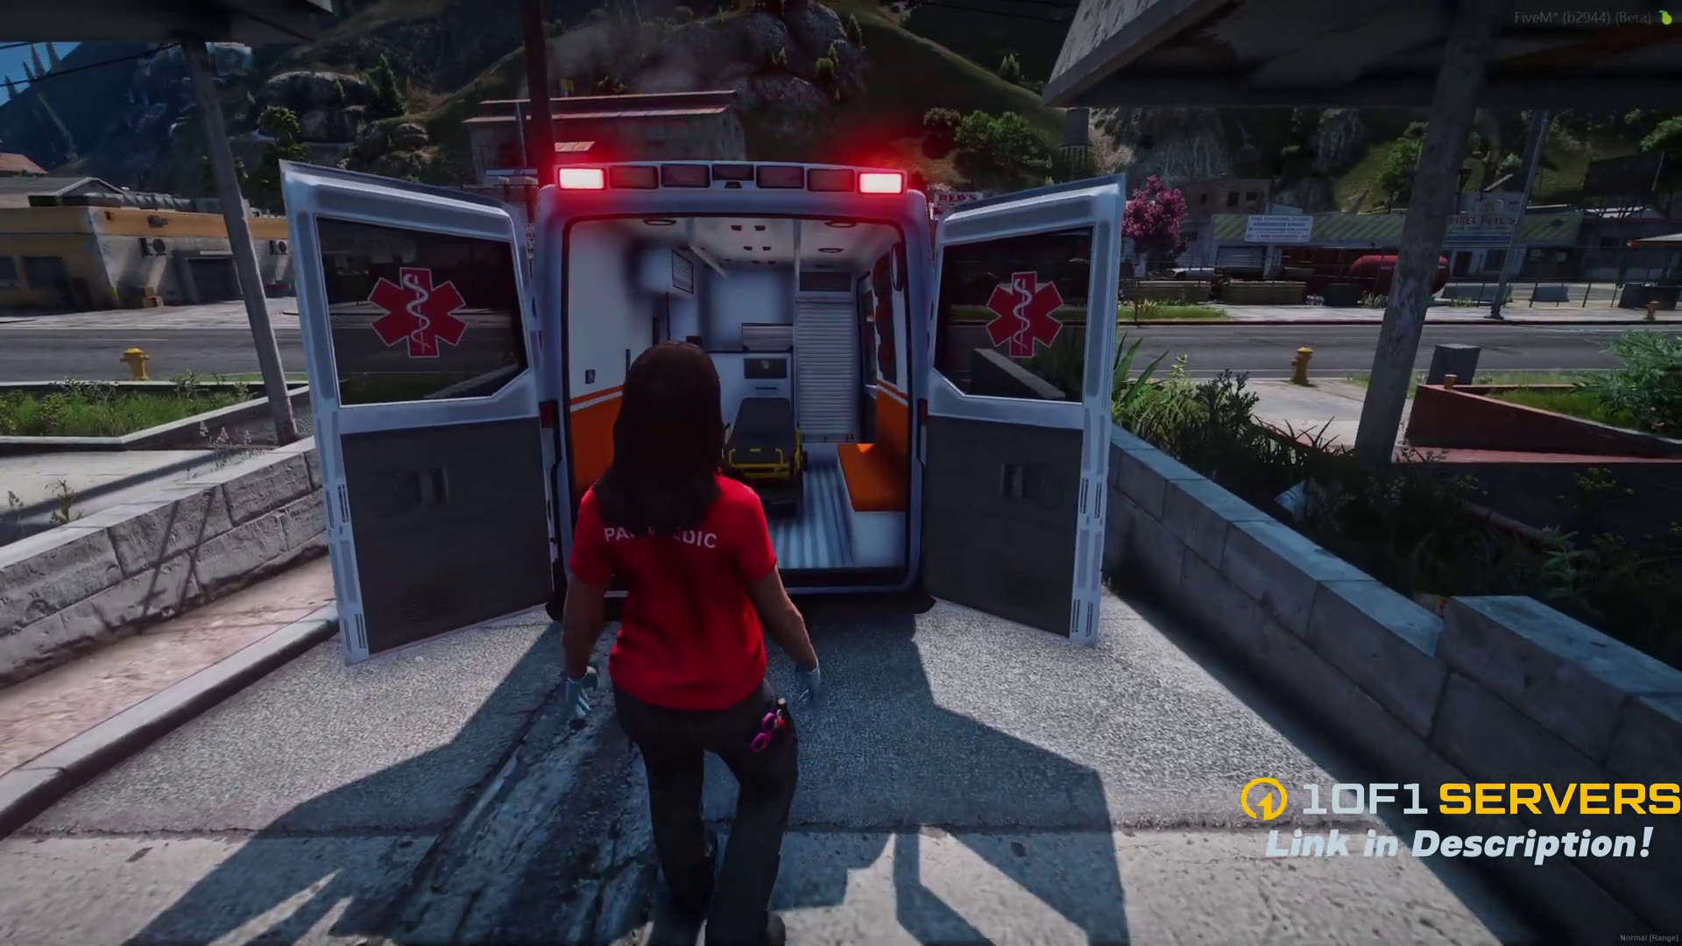
pyautogui.press('F1')
pyautogui.click(780, 478)
pyautogui.click(912, 351)
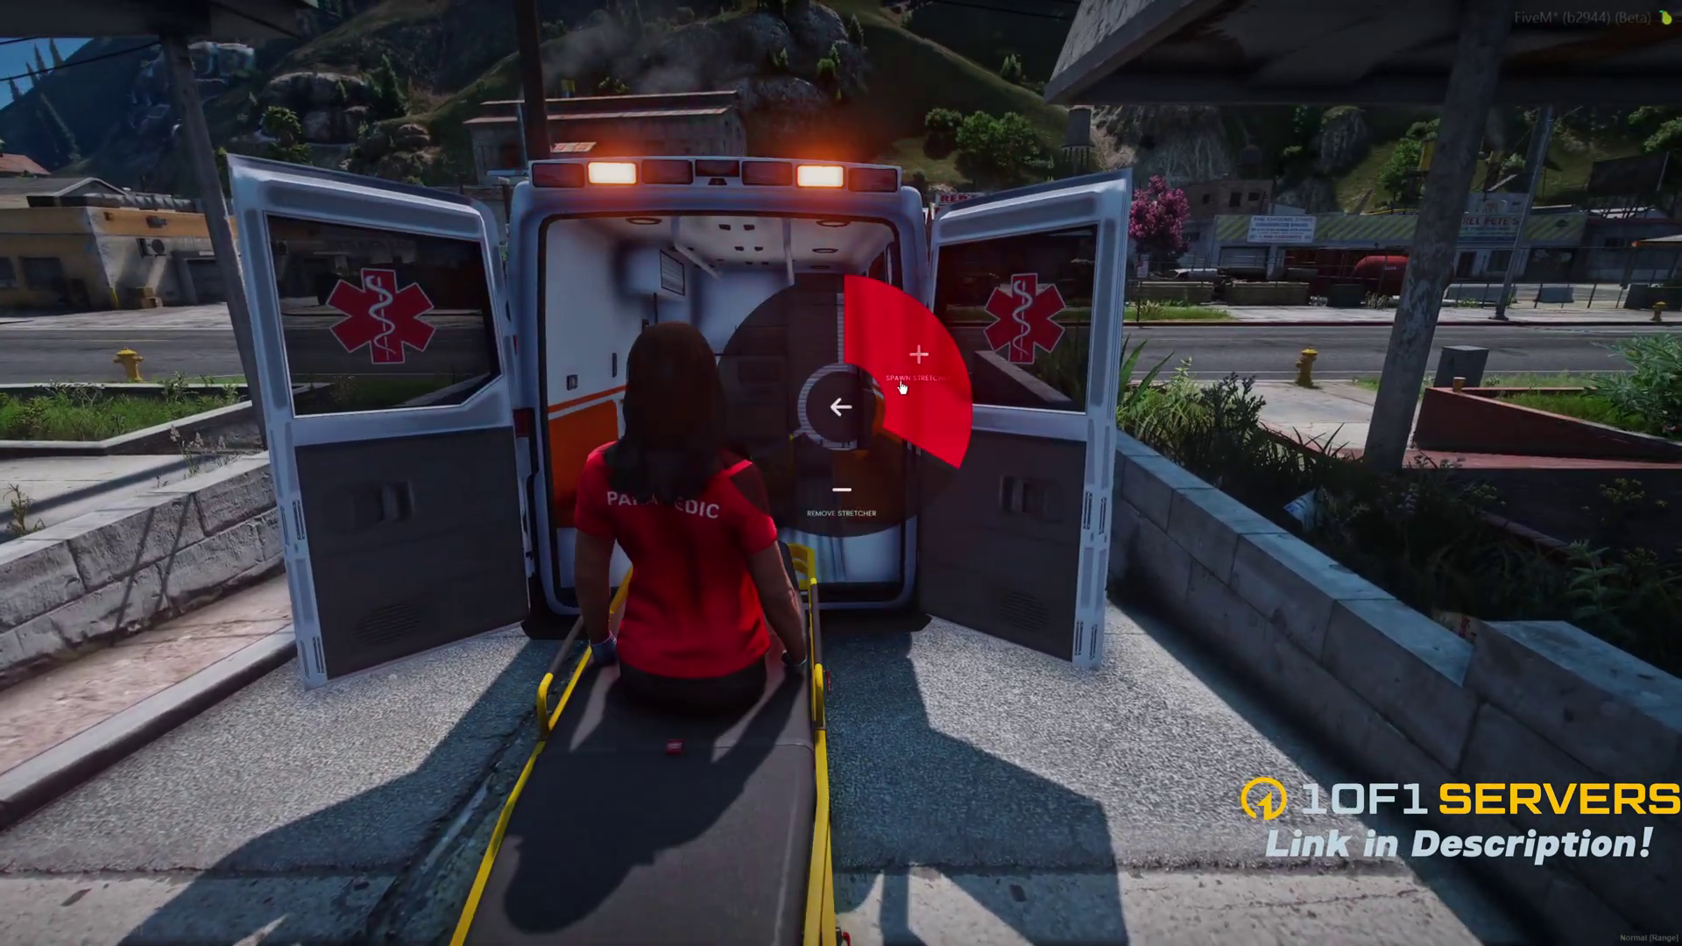
pyautogui.press('s')
pyautogui.press('w')
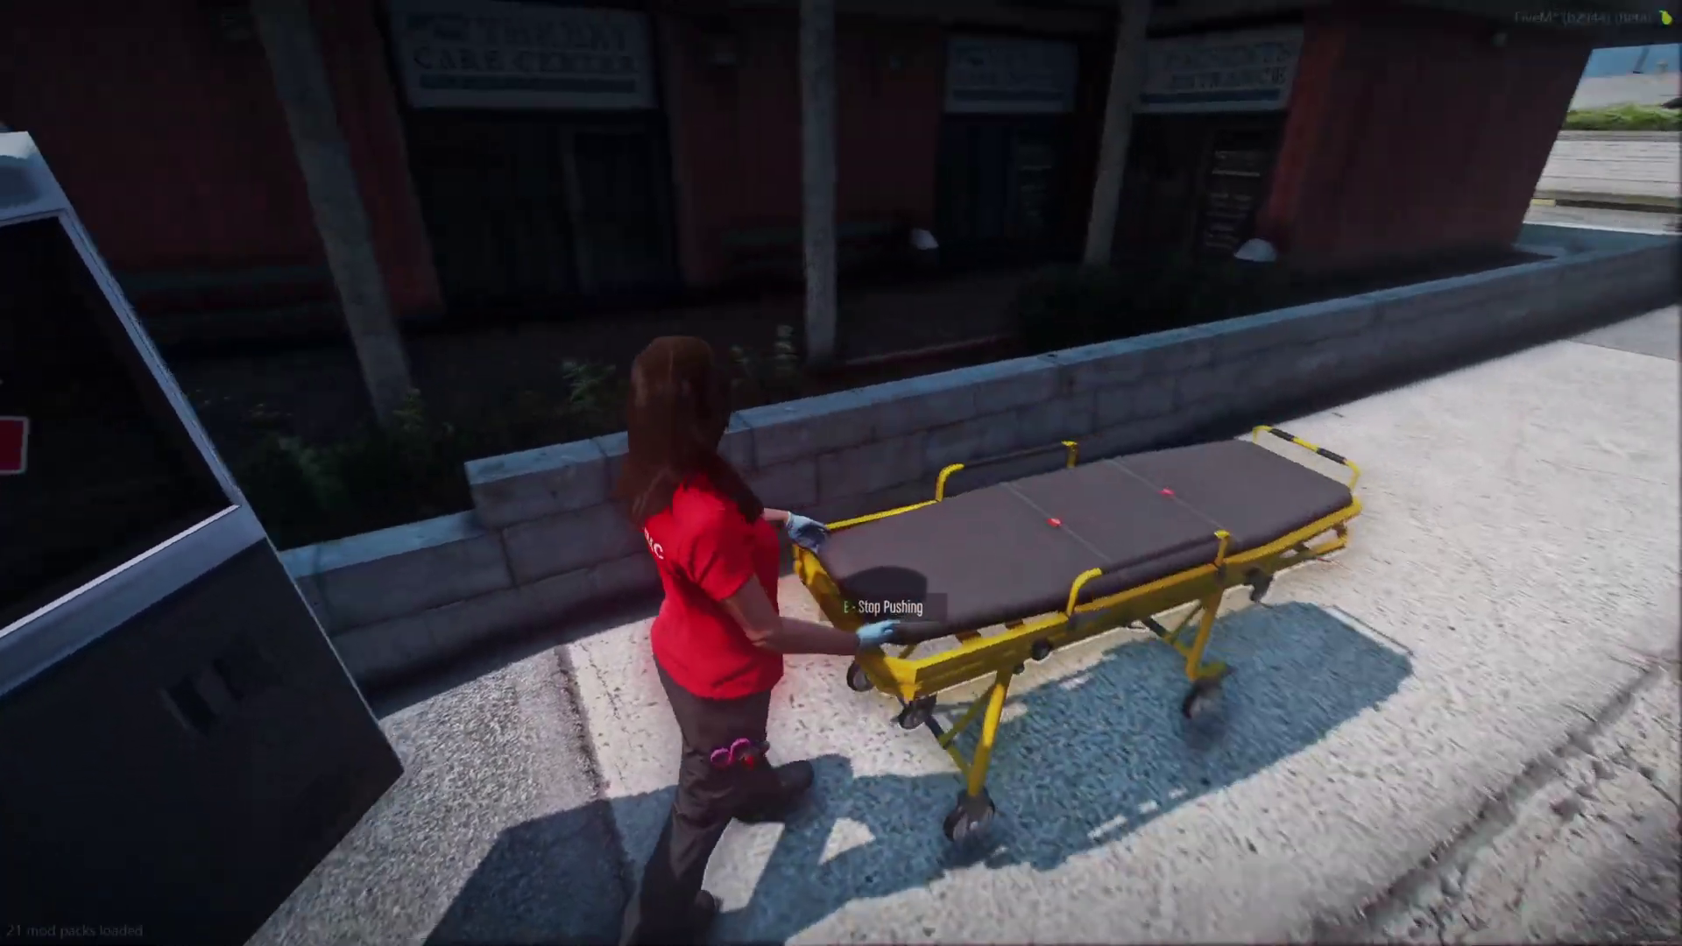
pyautogui.press('s')
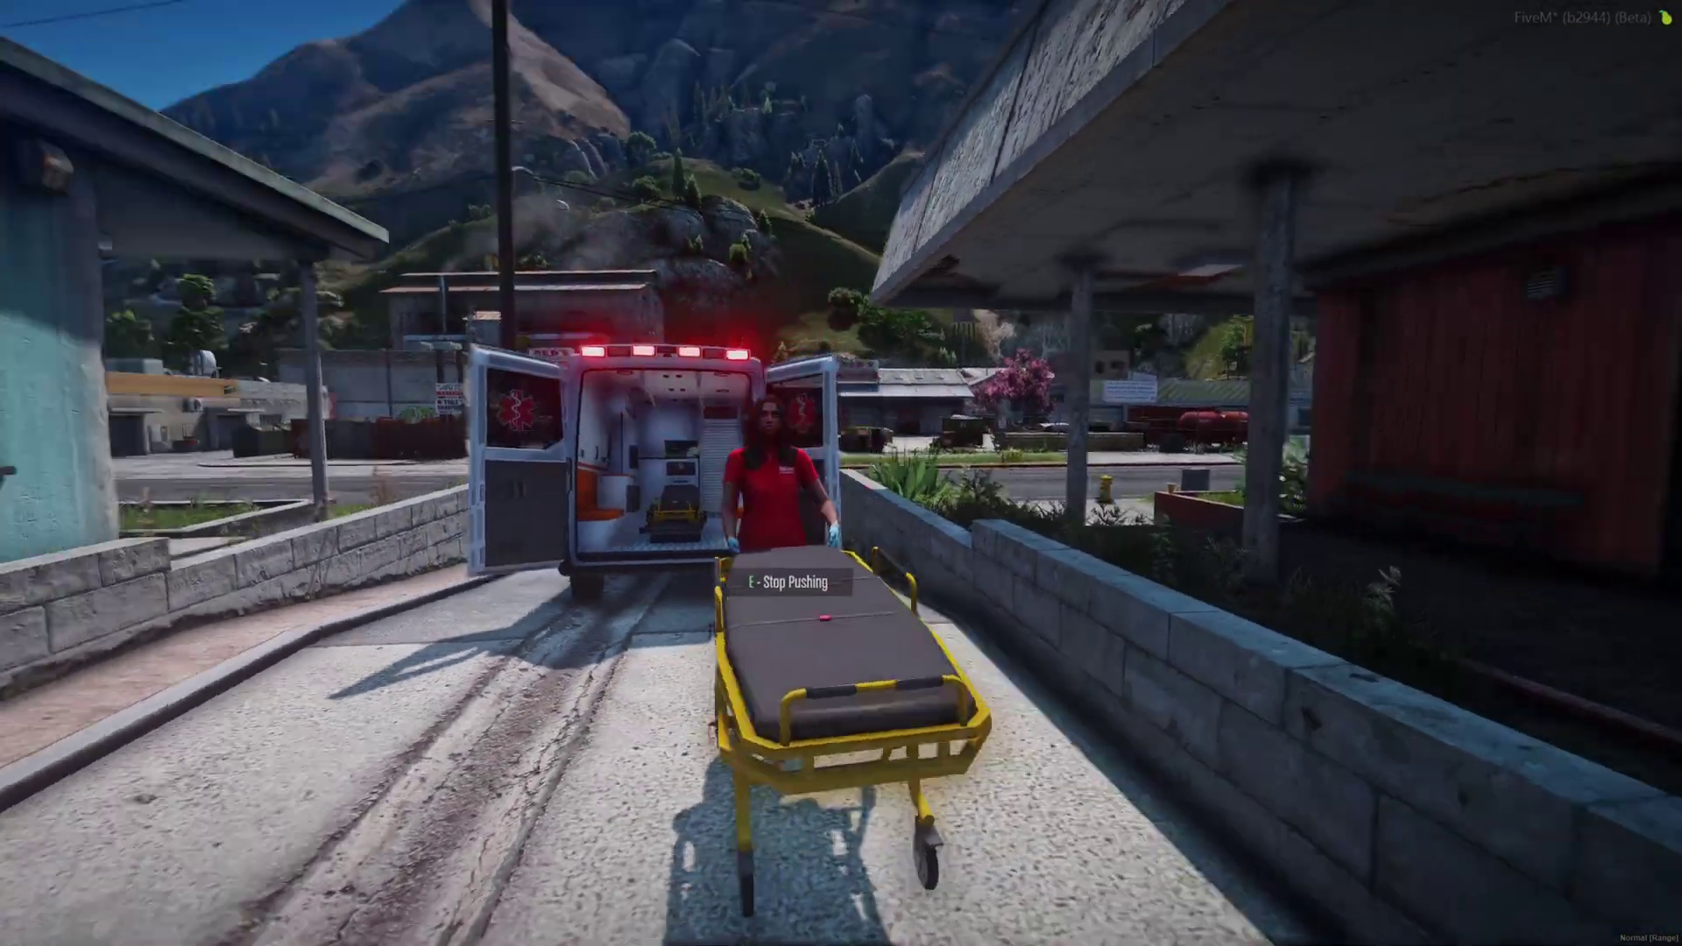